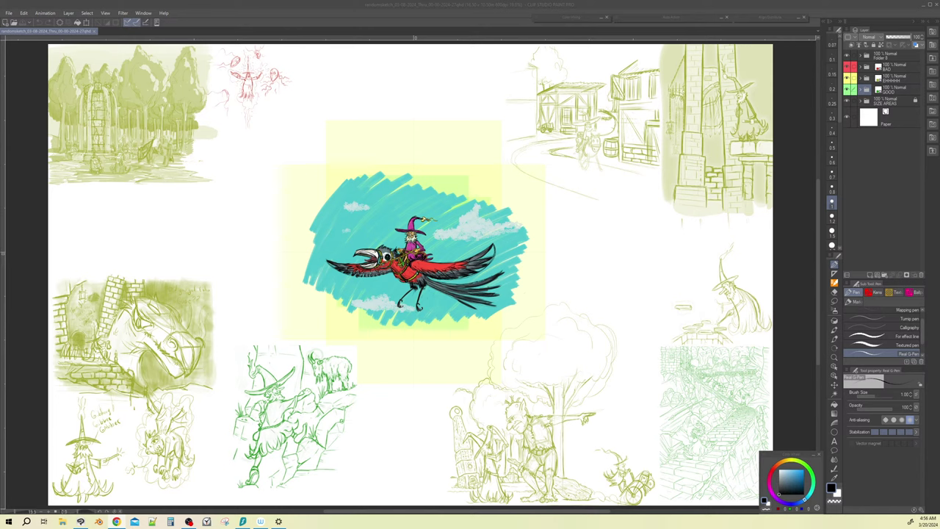
# Step: Hide the red, yellow and green labelled sketch folders and the topmost folder holding the bird rider, keeping SIZE AREAS shown
pyautogui.click(500, 22)
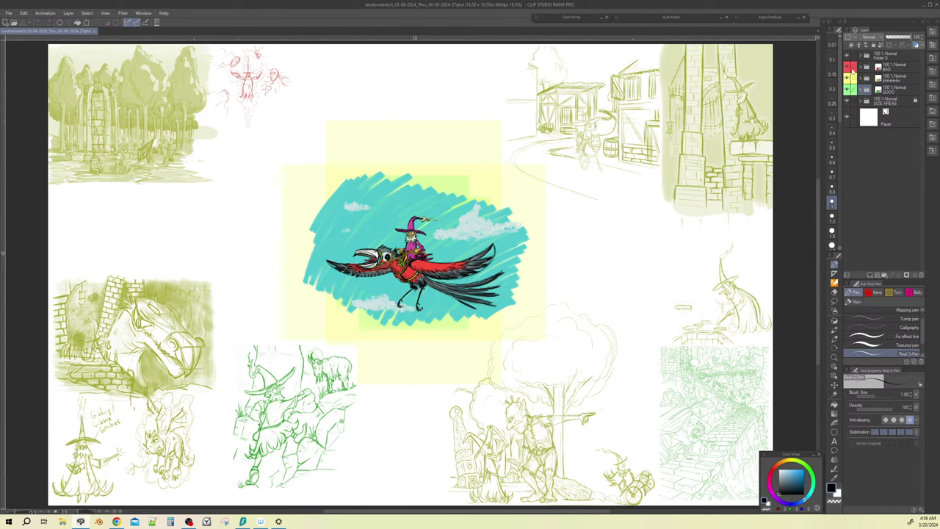
pyautogui.click(847, 66)
pyautogui.click(847, 78)
pyautogui.click(847, 89)
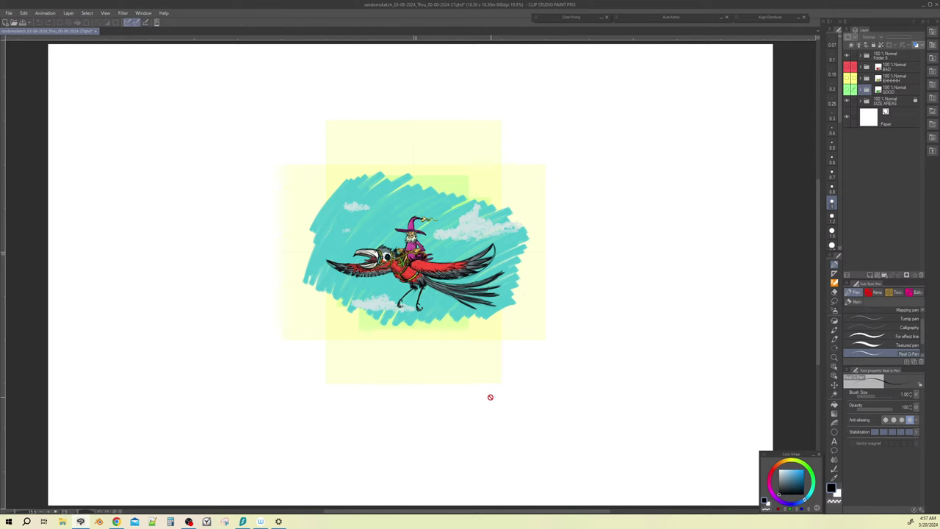
pyautogui.click(892, 100)
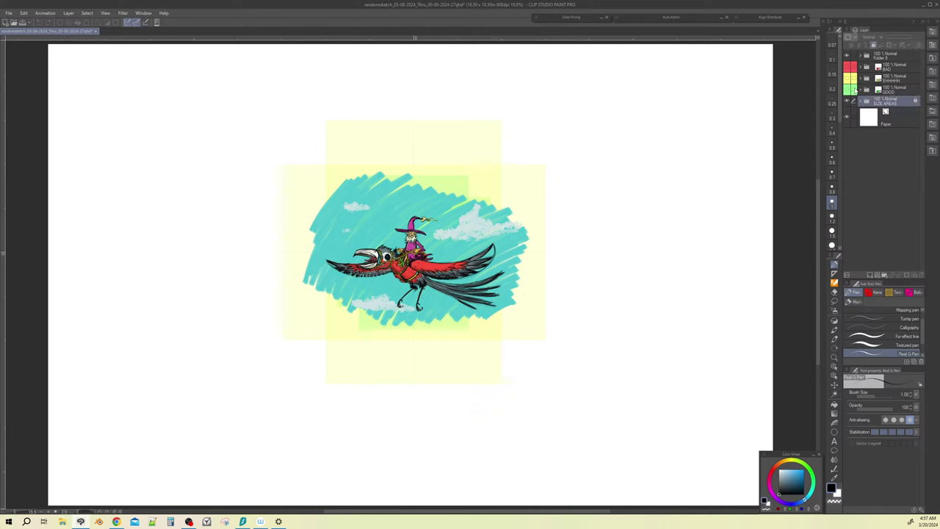
pyautogui.click(848, 57)
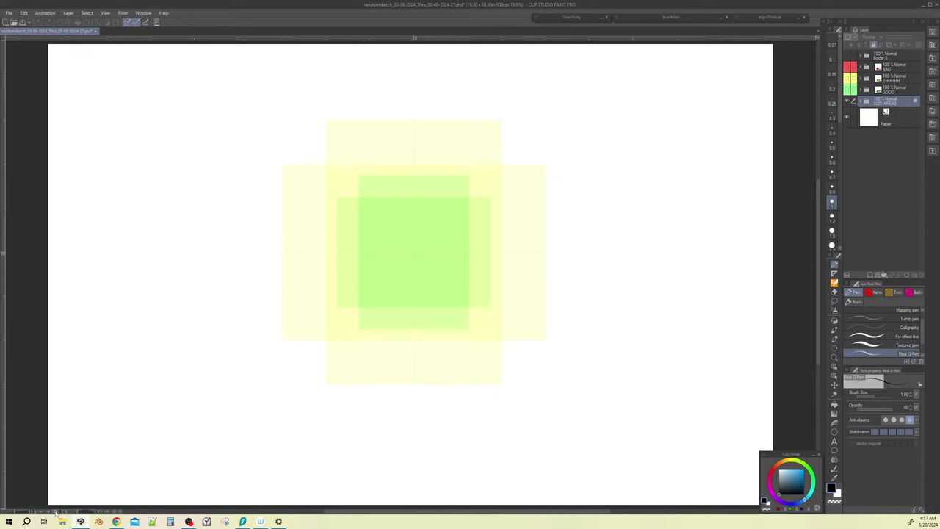
# Step: Add a new raster layer above the topmost folder for a sketch over the central green size area
pyautogui.hotkey('ctrl', 'alt', '0')
pyautogui.scroll(3, 695, 289)
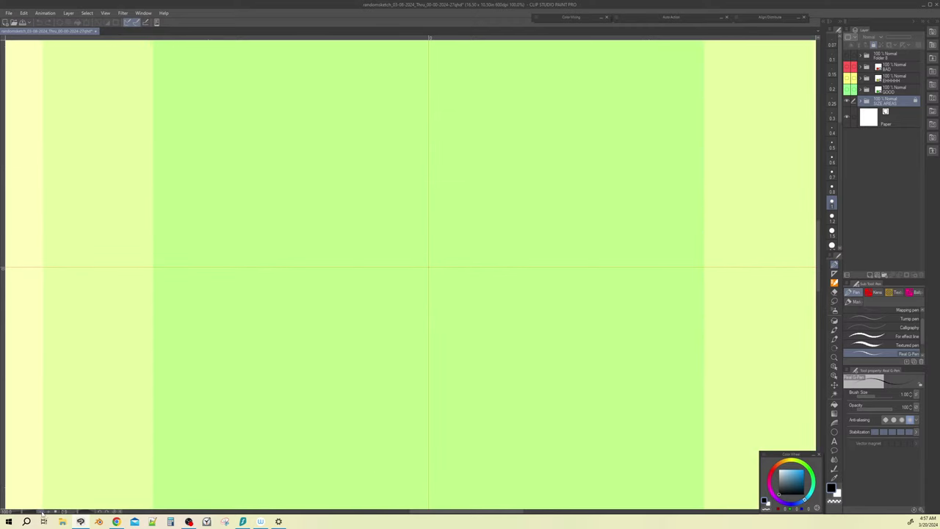
pyautogui.hotkey('ctrl', '-')
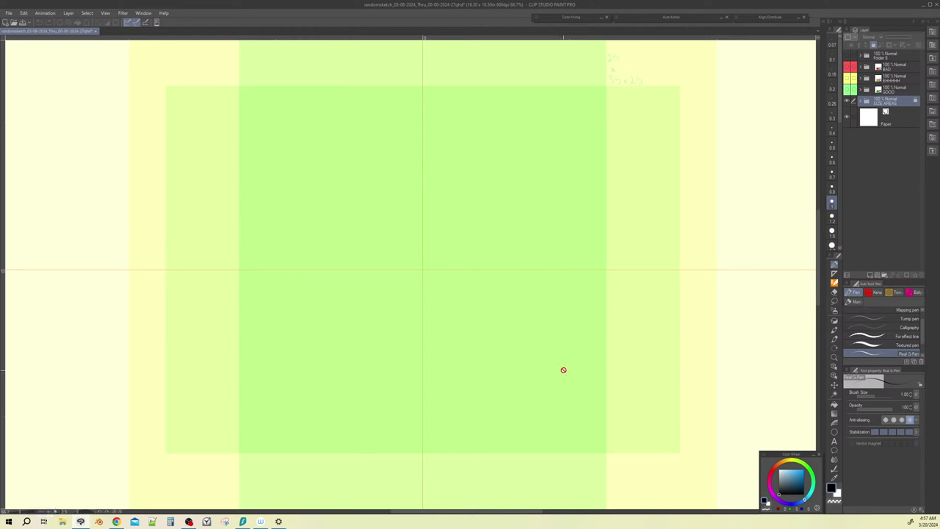
pyautogui.click(879, 57)
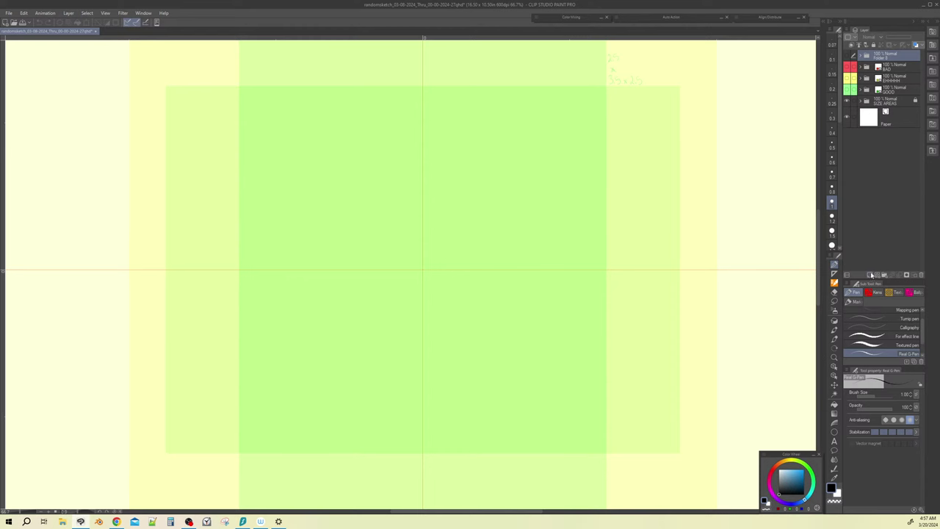
pyautogui.click(871, 274)
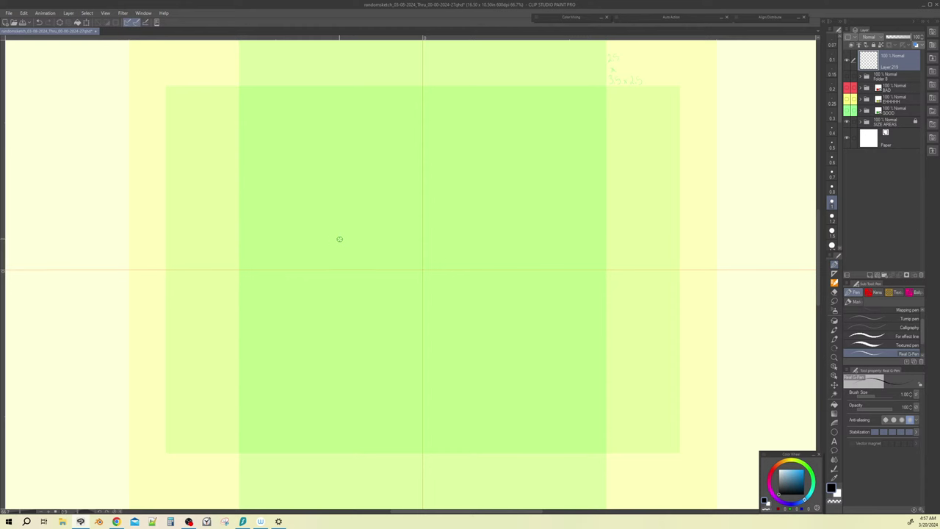
# Step: Sketch a tall open mouth in profile with jagged upper and lower teeth, slanted lip edges and an inner mouth line
pyautogui.moveTo(339, 239)
pyautogui.mouseDown()
pyautogui.moveTo(349, 212)
pyautogui.moveTo(351, 236)
pyautogui.moveTo(363, 204)
pyautogui.moveTo(359, 327)
pyautogui.moveTo(355, 301)
pyautogui.moveTo(349, 323)
pyautogui.moveTo(347, 281)
pyautogui.mouseUp()
pyautogui.moveTo(347, 280); pyautogui.dragTo(338, 322)
pyautogui.moveTo(338, 240)
pyautogui.mouseDown()
pyautogui.moveTo(339, 206)
pyautogui.moveTo(371, 191)
pyautogui.mouseUp()
pyautogui.moveTo(337, 323); pyautogui.dragTo(370, 335)
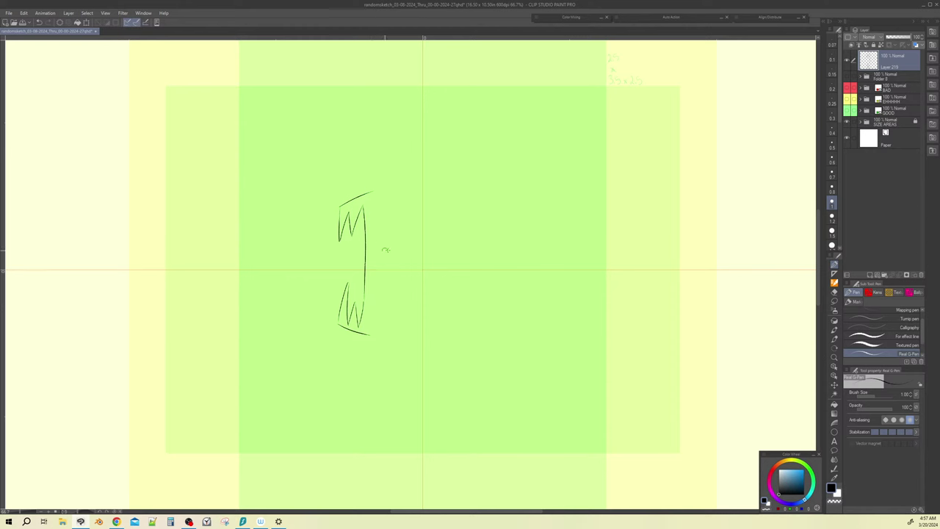
# Step: Shade between the teeth, add a small upper lip corner and sketch the lower lip with its flat underside
pyautogui.moveTo(343, 227)
pyautogui.mouseDown()
pyautogui.moveTo(345, 236)
pyautogui.moveTo(350, 216)
pyautogui.mouseUp()
pyautogui.moveTo(347, 304)
pyautogui.mouseDown()
pyautogui.moveTo(348, 319)
pyautogui.moveTo(357, 299)
pyautogui.mouseUp()
pyautogui.moveTo(358, 232); pyautogui.dragTo(362, 209)
pyautogui.moveTo(355, 312)
pyautogui.mouseDown()
pyautogui.moveTo(359, 306)
pyautogui.moveTo(357, 322)
pyautogui.moveTo(359, 304)
pyautogui.mouseUp()
pyautogui.moveTo(337, 197); pyautogui.dragTo(333, 206)
pyautogui.moveTo(336, 320)
pyautogui.mouseDown()
pyautogui.moveTo(335, 381)
pyautogui.moveTo(332, 360)
pyautogui.moveTo(367, 359)
pyautogui.moveTo(332, 356)
pyautogui.moveTo(338, 324)
pyautogui.mouseUp()
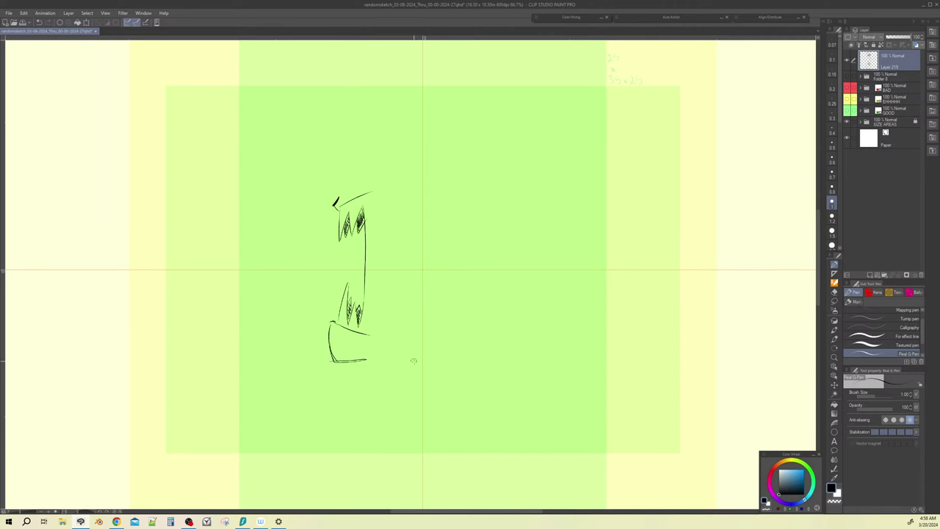
# Step: Draw the curved outer lip line behind the mouth and add hatching between it and the inner mouth line
pyautogui.moveTo(401, 243); pyautogui.dragTo(408, 243)
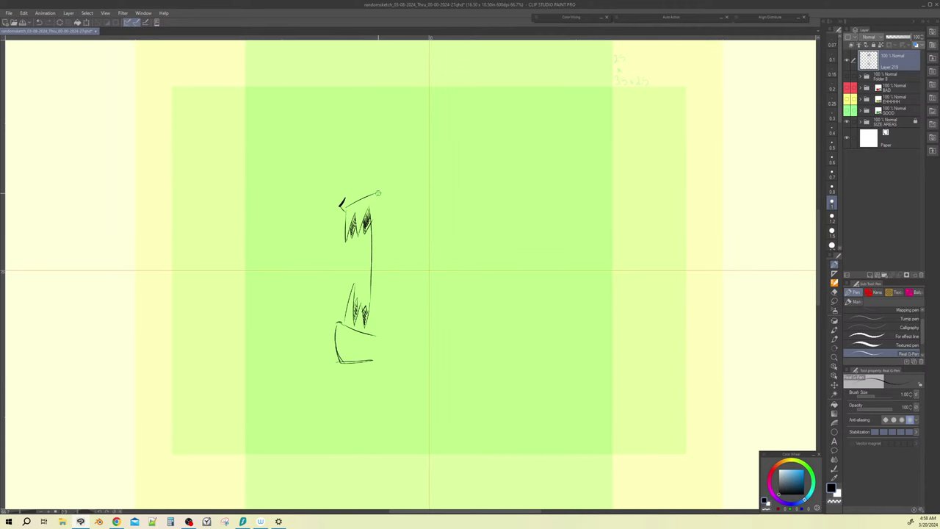
pyautogui.moveTo(379, 192)
pyautogui.mouseDown()
pyautogui.moveTo(381, 338)
pyautogui.moveTo(388, 279)
pyautogui.moveTo(377, 192)
pyautogui.moveTo(380, 338)
pyautogui.mouseUp()
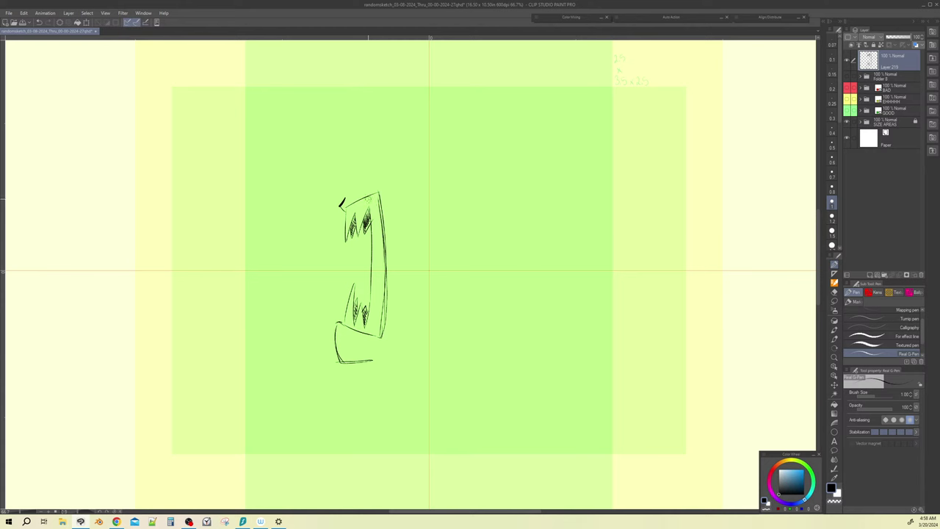
pyautogui.moveTo(367, 193)
pyautogui.mouseDown()
pyautogui.moveTo(366, 336)
pyautogui.moveTo(379, 310)
pyautogui.moveTo(372, 206)
pyautogui.moveTo(374, 221)
pyautogui.mouseUp()
pyautogui.moveTo(373, 199); pyautogui.dragTo(376, 224)
pyautogui.moveTo(365, 258)
pyautogui.mouseDown()
pyautogui.moveTo(299, 248)
pyautogui.moveTo(292, 233)
pyautogui.moveTo(290, 254)
pyautogui.moveTo(313, 272)
pyautogui.moveTo(369, 293)
pyautogui.mouseUp()
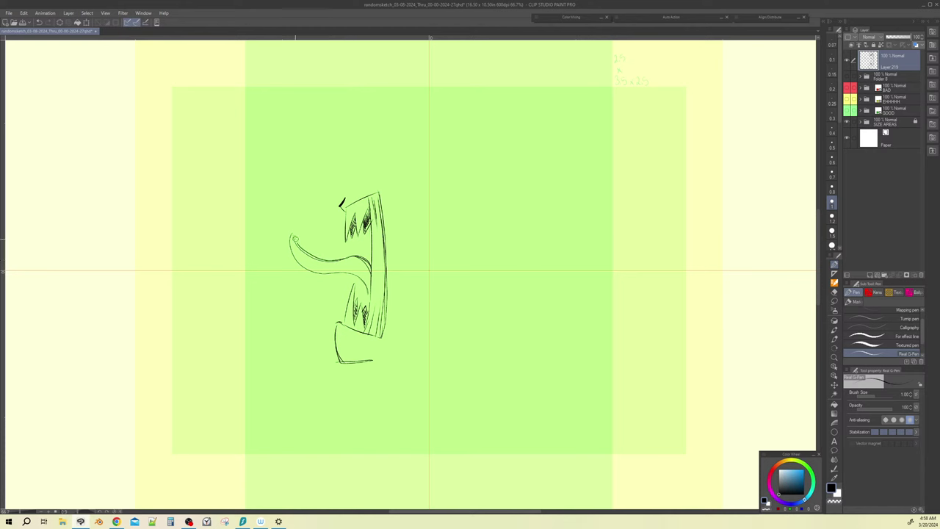
# Step: Draw a long tongue curling up out of the mouth and clean up its root with the eraser
pyautogui.moveTo(294, 226)
pyautogui.mouseDown()
pyautogui.moveTo(291, 245)
pyautogui.moveTo(307, 269)
pyautogui.moveTo(362, 282)
pyautogui.moveTo(363, 318)
pyautogui.mouseUp()
pyautogui.press('e')
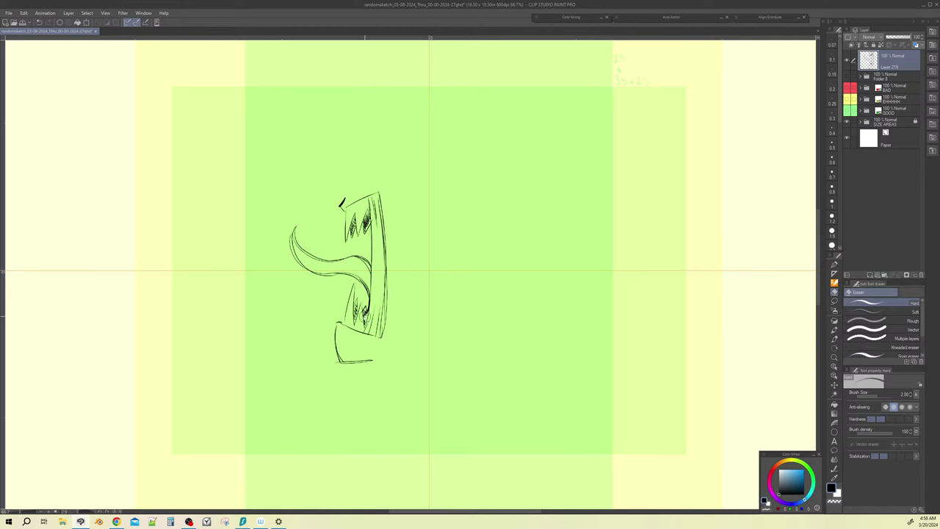
pyautogui.moveTo(364, 316)
pyautogui.mouseDown()
pyautogui.moveTo(365, 327)
pyautogui.moveTo(365, 308)
pyautogui.moveTo(356, 325)
pyautogui.moveTo(365, 316)
pyautogui.mouseUp()
pyautogui.press('p')
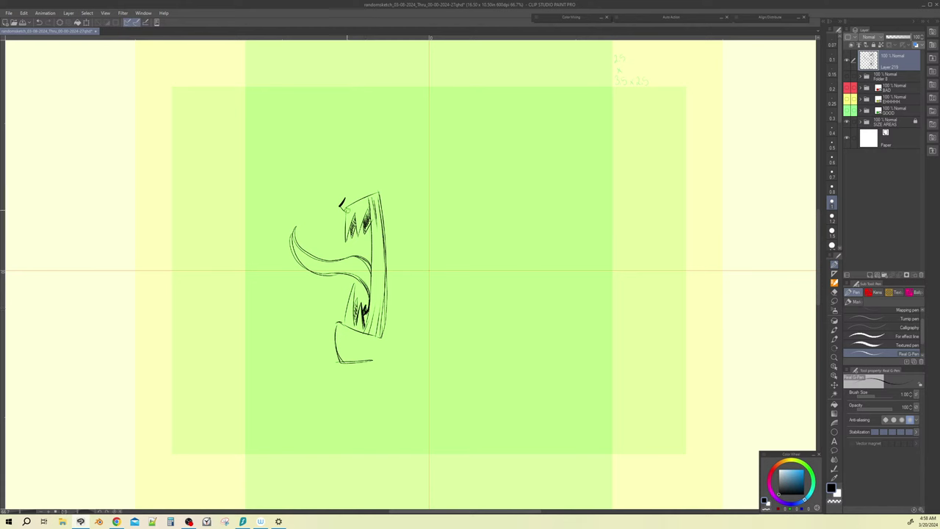
# Step: Darken the outlines of the upper and lower teeth
pyautogui.moveTo(345, 210)
pyautogui.mouseDown()
pyautogui.moveTo(345, 241)
pyautogui.moveTo(356, 214)
pyautogui.moveTo(358, 236)
pyautogui.moveTo(368, 210)
pyautogui.moveTo(354, 228)
pyautogui.moveTo(371, 222)
pyautogui.mouseUp()
pyautogui.moveTo(344, 324)
pyautogui.mouseDown()
pyautogui.moveTo(352, 287)
pyautogui.moveTo(363, 287)
pyautogui.moveTo(360, 318)
pyautogui.mouseUp()
pyautogui.moveTo(374, 288); pyautogui.dragTo(365, 301)
pyautogui.moveTo(362, 273); pyautogui.dragTo(357, 285)
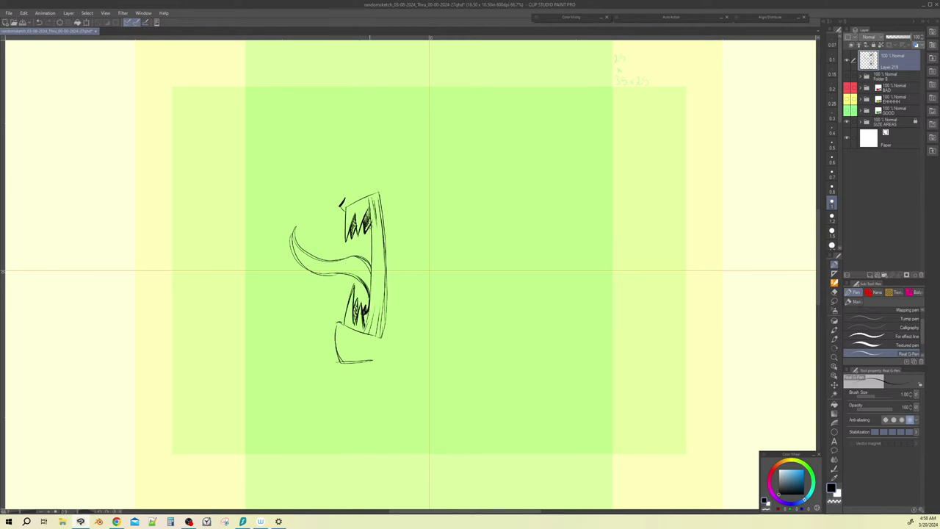
# Step: Thicken the inner mouth line and the lower lip outline, and add a short chin stroke beneath the lip
pyautogui.moveTo(367, 197); pyautogui.dragTo(371, 234)
pyautogui.moveTo(373, 232); pyautogui.dragTo(367, 321)
pyautogui.moveTo(370, 313); pyautogui.dragTo(362, 336)
pyautogui.moveTo(367, 314)
pyautogui.mouseDown()
pyautogui.moveTo(361, 336)
pyautogui.moveTo(341, 323)
pyautogui.moveTo(336, 338)
pyautogui.moveTo(340, 360)
pyautogui.moveTo(373, 360)
pyautogui.moveTo(350, 370)
pyautogui.mouseUp()
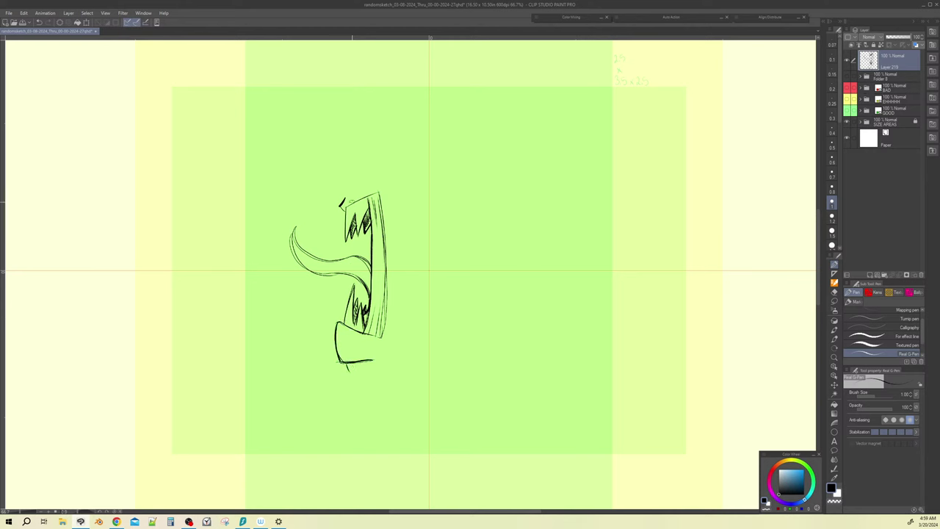
# Step: Sketch the rounded head top and long back line, and place a large round eyeball over the back of the head
pyautogui.moveTo(346, 188)
pyautogui.mouseDown()
pyautogui.moveTo(351, 126)
pyautogui.moveTo(368, 105)
pyautogui.moveTo(427, 106)
pyautogui.moveTo(424, 378)
pyautogui.moveTo(432, 167)
pyautogui.moveTo(423, 102)
pyautogui.mouseUp()
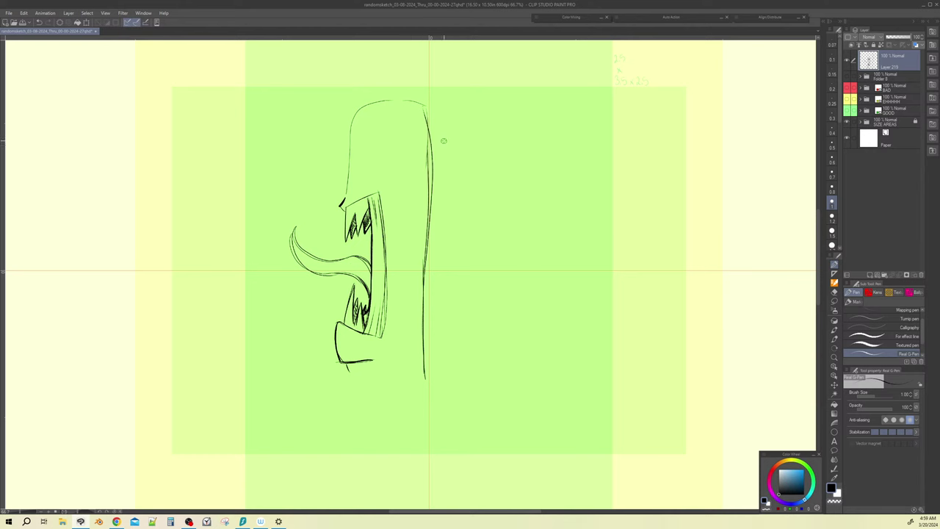
pyautogui.moveTo(465, 168)
pyautogui.mouseDown()
pyautogui.moveTo(440, 118)
pyautogui.moveTo(414, 183)
pyautogui.moveTo(471, 169)
pyautogui.moveTo(428, 119)
pyautogui.moveTo(409, 182)
pyautogui.moveTo(470, 168)
pyautogui.moveTo(438, 122)
pyautogui.moveTo(410, 190)
pyautogui.mouseUp()
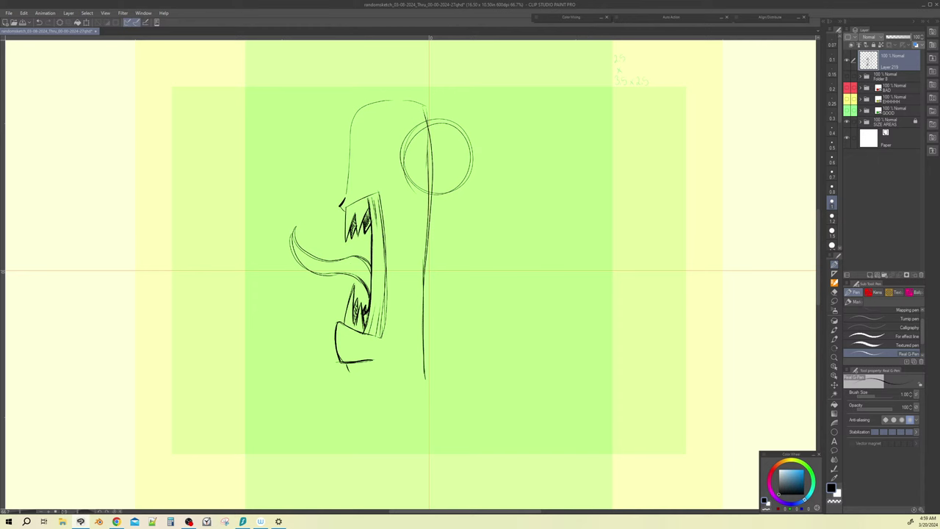
pyautogui.hotkey('alt', 'Tab')
# Step: Draw a slanted upper eyelid and a flat lower eyelid across the eyeball, with rounded lid corners and a thicker upper rim
pyautogui.moveTo(401, 141)
pyautogui.mouseDown()
pyautogui.moveTo(443, 144)
pyautogui.moveTo(462, 158)
pyautogui.mouseUp()
pyautogui.hotkey('ctrl', 'z')
pyautogui.moveTo(399, 156)
pyautogui.mouseDown()
pyautogui.moveTo(467, 130)
pyautogui.moveTo(470, 167)
pyautogui.moveTo(447, 164)
pyautogui.moveTo(477, 162)
pyautogui.mouseUp()
pyautogui.moveTo(410, 174); pyautogui.dragTo(458, 171)
pyautogui.moveTo(420, 139)
pyautogui.mouseDown()
pyautogui.moveTo(443, 129)
pyautogui.moveTo(420, 137)
pyautogui.moveTo(425, 125)
pyautogui.moveTo(467, 123)
pyautogui.moveTo(425, 125)
pyautogui.mouseUp()
pyautogui.moveTo(400, 159)
pyautogui.mouseDown()
pyautogui.moveTo(478, 129)
pyautogui.moveTo(394, 157)
pyautogui.moveTo(403, 176)
pyautogui.mouseUp()
pyautogui.moveTo(474, 162); pyautogui.dragTo(473, 167)
pyautogui.moveTo(465, 135); pyautogui.dragTo(473, 158)
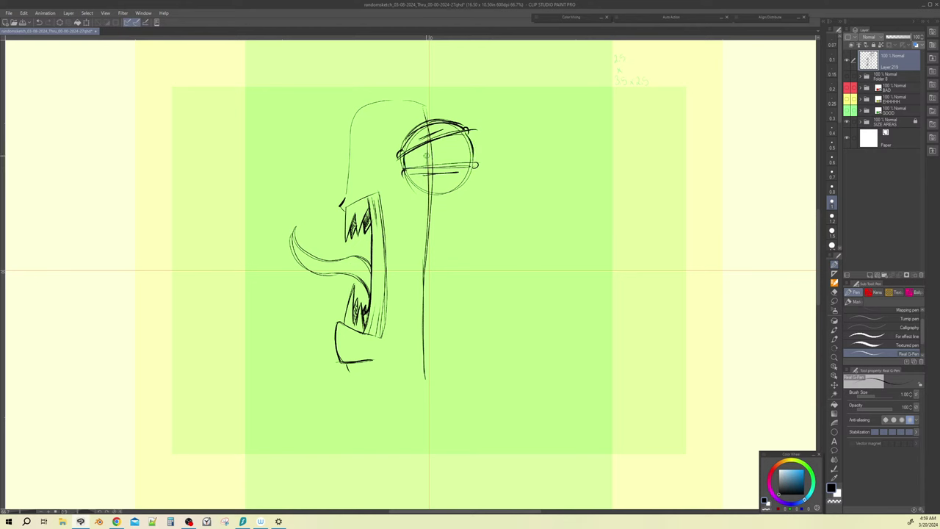
# Step: Draw a small oval pupil in the eye and erase the head line crossing the eyeball
pyautogui.moveTo(420, 151); pyautogui.dragTo(420, 163)
pyautogui.hotkey('ctrl', 'z')
pyautogui.hotkey('ctrl', 'z')
pyautogui.moveTo(440, 146); pyautogui.dragTo(428, 180)
pyautogui.press('e')
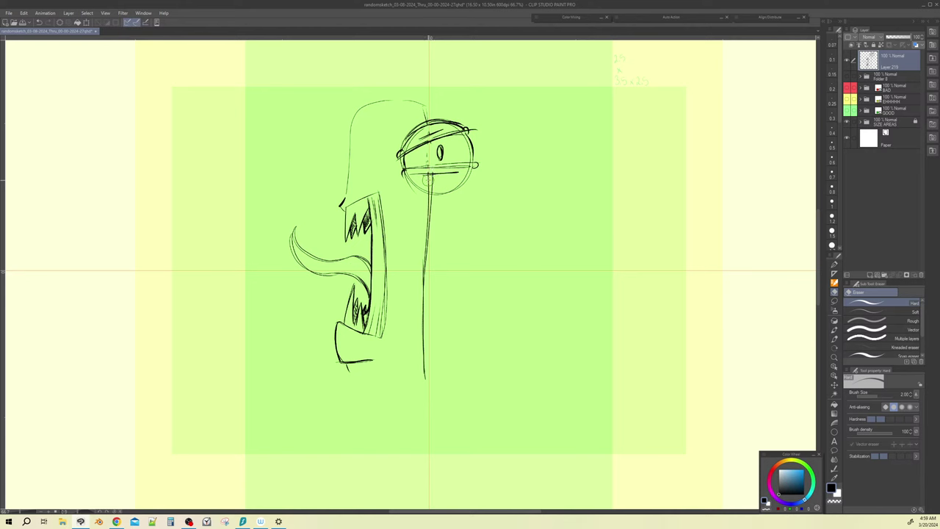
pyautogui.press('p')
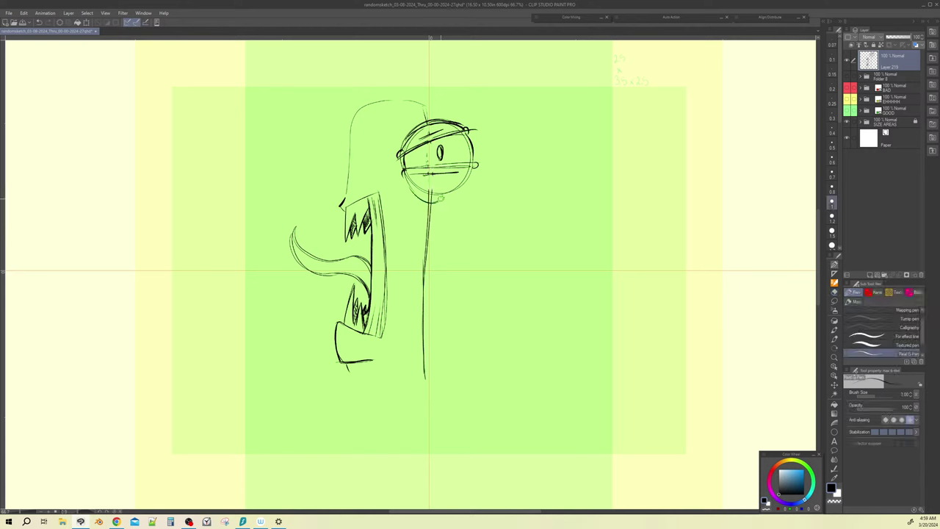
# Step: Add socket curves above and below the eyeball, clean up the overlap, and strengthen the adjoining head outline
pyautogui.moveTo(407, 126); pyautogui.dragTo(437, 116)
pyautogui.moveTo(431, 202)
pyautogui.mouseDown()
pyautogui.moveTo(425, 374)
pyautogui.moveTo(432, 191)
pyautogui.mouseUp()
pyautogui.press('e')
pyautogui.press('p')
pyautogui.moveTo(418, 104)
pyautogui.mouseDown()
pyautogui.moveTo(394, 95)
pyautogui.moveTo(398, 110)
pyautogui.moveTo(358, 110)
pyautogui.moveTo(348, 146)
pyautogui.mouseUp()
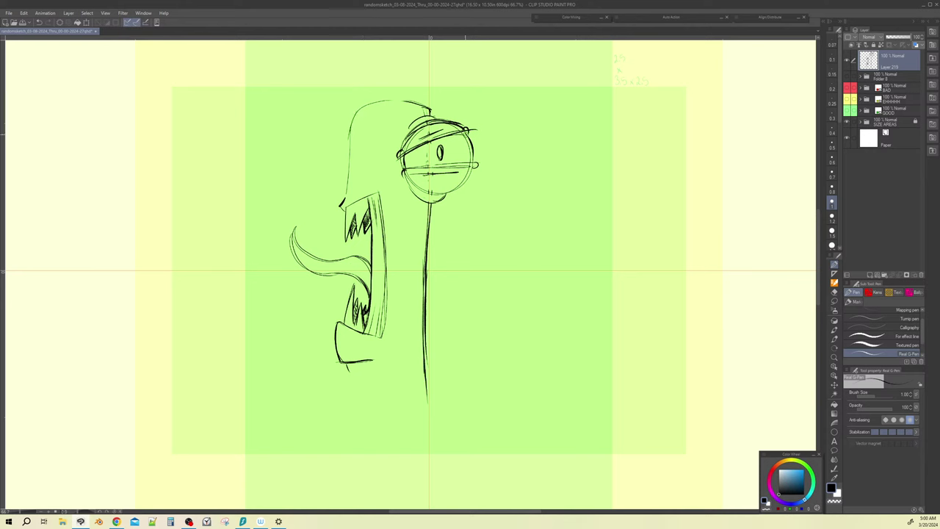
# Step: Darken the eye outline, add a small round ear at the front of the head and start a stub on the crown
pyautogui.moveTo(472, 162)
pyautogui.mouseDown()
pyautogui.moveTo(462, 184)
pyautogui.moveTo(442, 193)
pyautogui.moveTo(399, 167)
pyautogui.moveTo(407, 167)
pyautogui.mouseUp()
pyautogui.moveTo(358, 110)
pyautogui.mouseDown()
pyautogui.moveTo(343, 123)
pyautogui.moveTo(351, 133)
pyautogui.moveTo(356, 109)
pyautogui.mouseUp()
pyautogui.moveTo(387, 95); pyautogui.dragTo(406, 93)
# Step: Draw a long, twisting, tapered antenna rising from the crown stub and fill it with spiral coil segments
pyautogui.scroll(3, 441, 92)
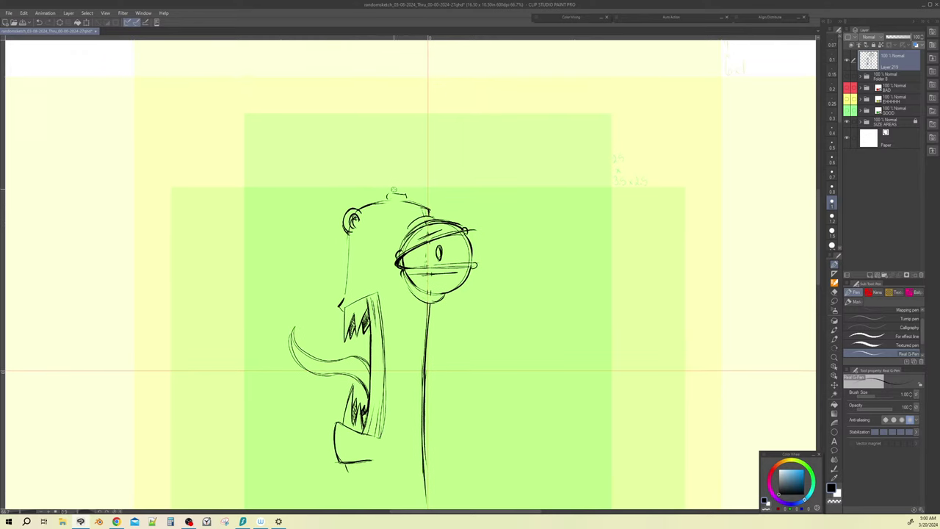
pyautogui.moveTo(391, 189)
pyautogui.mouseDown()
pyautogui.moveTo(394, 119)
pyautogui.moveTo(426, 96)
pyautogui.moveTo(439, 64)
pyautogui.mouseUp()
pyautogui.moveTo(404, 191)
pyautogui.mouseDown()
pyautogui.moveTo(400, 168)
pyautogui.moveTo(415, 135)
pyautogui.moveTo(403, 115)
pyautogui.moveTo(433, 88)
pyautogui.moveTo(440, 66)
pyautogui.moveTo(459, 63)
pyautogui.moveTo(396, 116)
pyautogui.moveTo(428, 90)
pyautogui.moveTo(405, 109)
pyautogui.moveTo(431, 70)
pyautogui.moveTo(457, 64)
pyautogui.mouseUp()
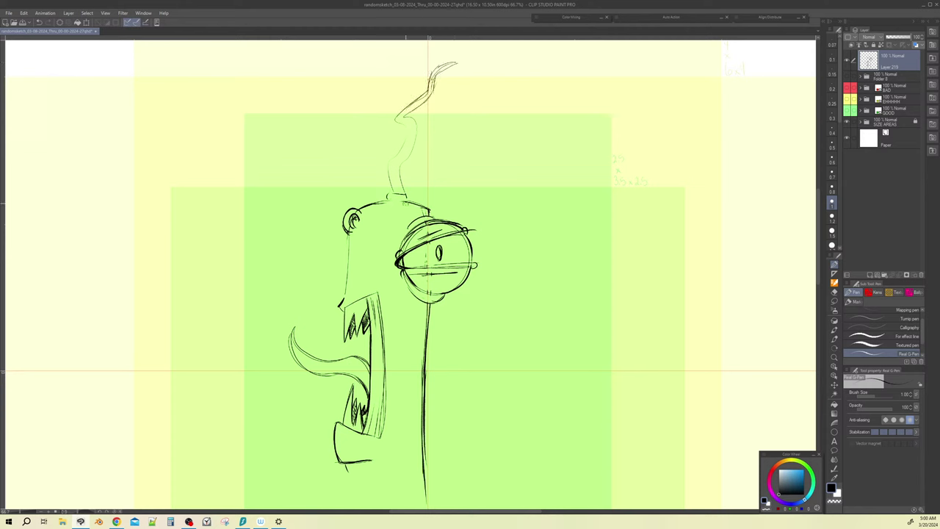
pyautogui.moveTo(390, 191)
pyautogui.mouseDown()
pyautogui.moveTo(399, 158)
pyautogui.moveTo(388, 164)
pyautogui.moveTo(407, 159)
pyautogui.moveTo(395, 154)
pyautogui.moveTo(411, 153)
pyautogui.moveTo(408, 142)
pyautogui.moveTo(401, 153)
pyautogui.moveTo(401, 144)
pyautogui.moveTo(410, 151)
pyautogui.moveTo(407, 133)
pyautogui.moveTo(418, 137)
pyautogui.moveTo(406, 134)
pyautogui.moveTo(418, 128)
pyautogui.moveTo(405, 127)
pyautogui.moveTo(410, 118)
pyautogui.moveTo(398, 117)
pyautogui.moveTo(415, 110)
pyautogui.moveTo(408, 105)
pyautogui.moveTo(423, 107)
pyautogui.moveTo(416, 98)
pyautogui.moveTo(422, 109)
pyautogui.moveTo(457, 62)
pyautogui.mouseUp()
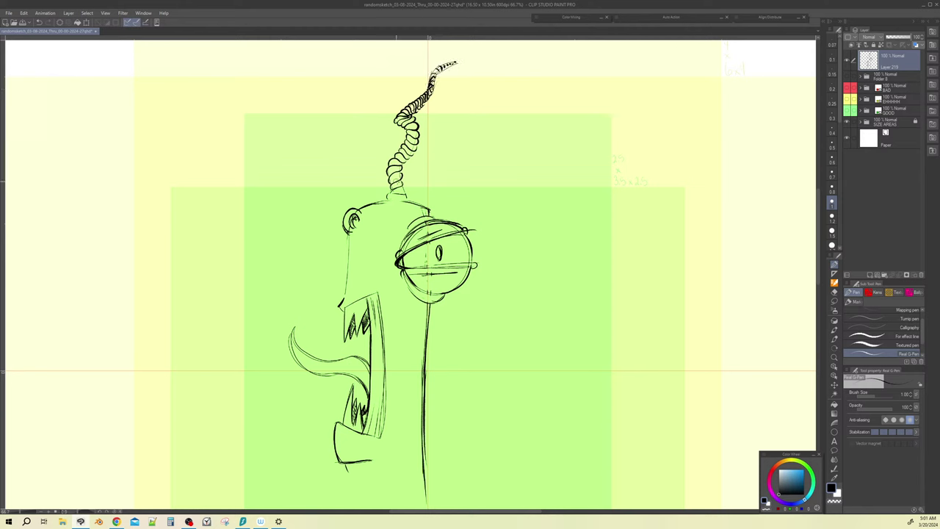
# Step: Firm up the antenna base and crown line, and reshape the back of the head with a thick line below the eye
pyautogui.moveTo(404, 181)
pyautogui.mouseDown()
pyautogui.moveTo(400, 169)
pyautogui.moveTo(387, 199)
pyautogui.moveTo(407, 195)
pyautogui.mouseUp()
pyautogui.moveTo(390, 201)
pyautogui.mouseDown()
pyautogui.moveTo(371, 205)
pyautogui.moveTo(427, 208)
pyautogui.mouseUp()
pyautogui.moveTo(432, 323); pyautogui.dragTo(421, 424)
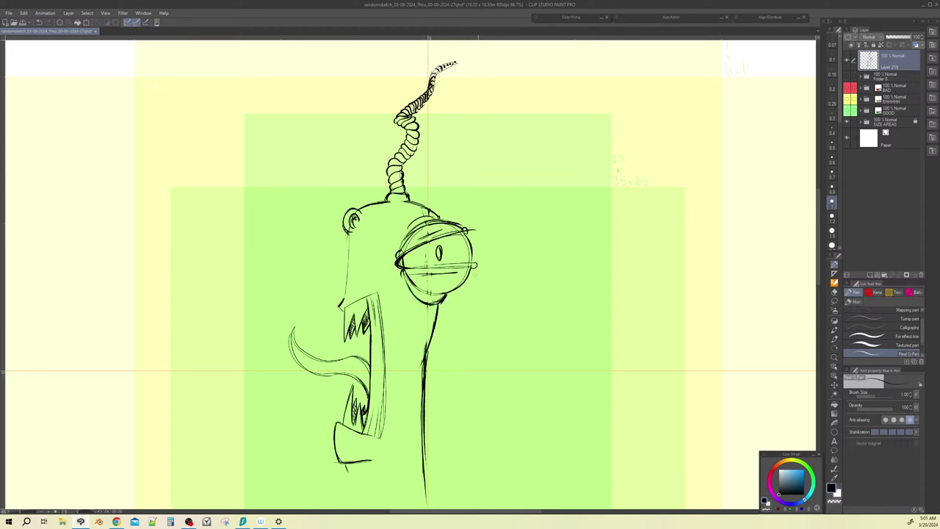
pyautogui.moveTo(430, 332); pyautogui.dragTo(422, 450)
pyautogui.moveTo(409, 200); pyautogui.dragTo(432, 210)
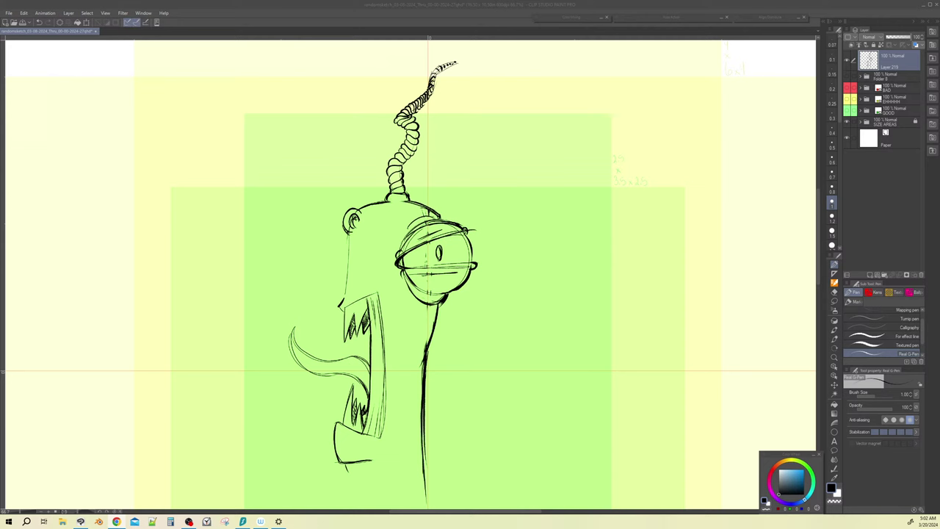
# Step: Ink the face's front edge from the ear to the upper lip and reinforce the teeth and inner mouth lines
pyautogui.click(455, 25)
pyautogui.moveTo(348, 232)
pyautogui.mouseDown()
pyautogui.moveTo(337, 307)
pyautogui.moveTo(344, 301)
pyautogui.moveTo(345, 342)
pyautogui.moveTo(351, 327)
pyautogui.moveTo(357, 337)
pyautogui.mouseUp()
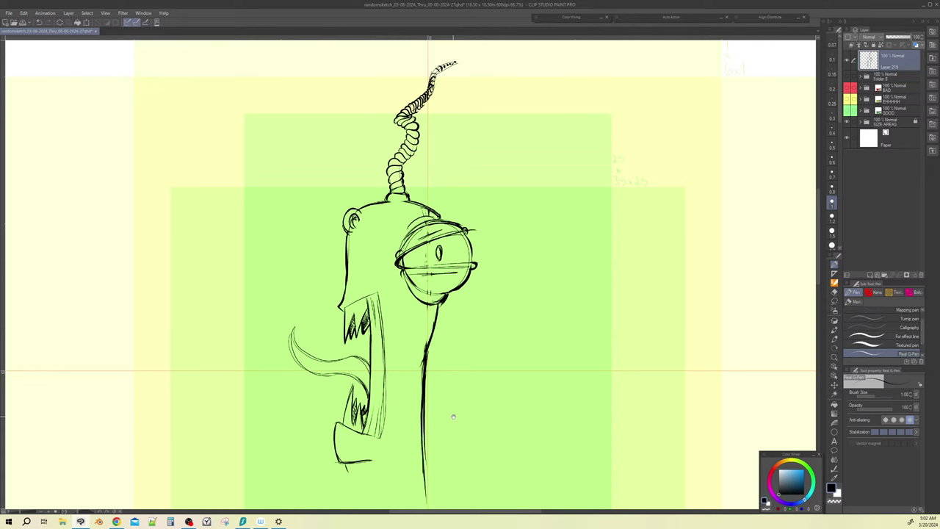
pyautogui.moveTo(454, 417); pyautogui.dragTo(498, 372)
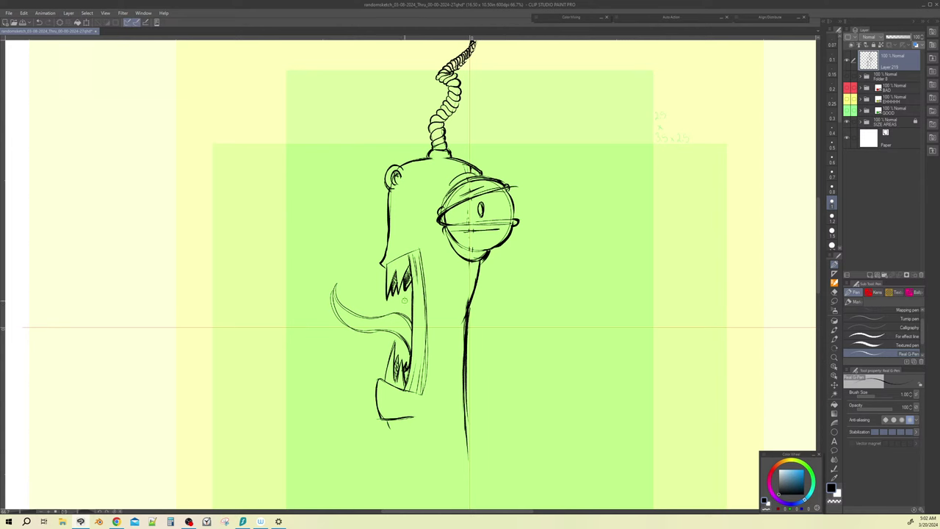
pyautogui.moveTo(386, 267)
pyautogui.mouseDown()
pyautogui.moveTo(386, 292)
pyautogui.moveTo(341, 323)
pyautogui.moveTo(401, 337)
pyautogui.moveTo(413, 358)
pyautogui.mouseUp()
# Step: Darken the tongue outline, the outer lip edge behind the mouth and the lower lip
pyautogui.moveTo(335, 284)
pyautogui.mouseDown()
pyautogui.moveTo(343, 307)
pyautogui.moveTo(411, 314)
pyautogui.mouseUp()
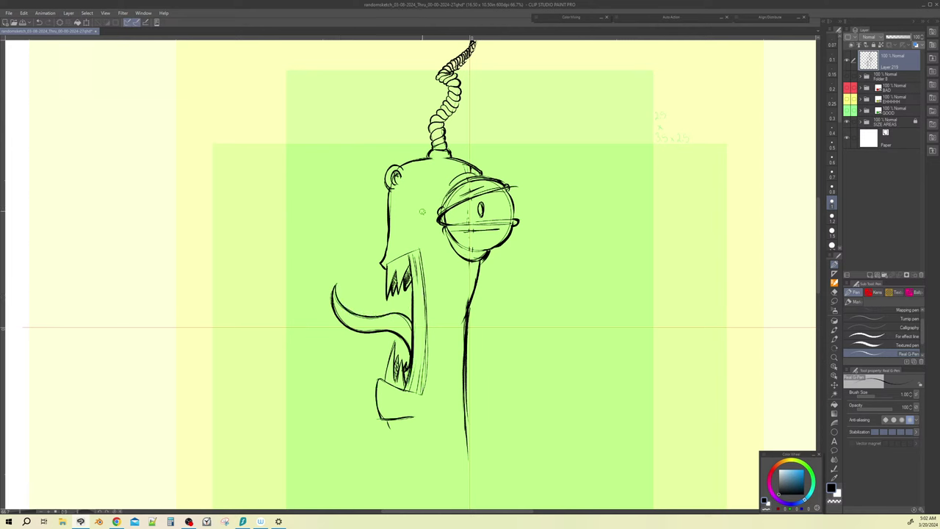
pyautogui.moveTo(419, 250); pyautogui.dragTo(420, 399)
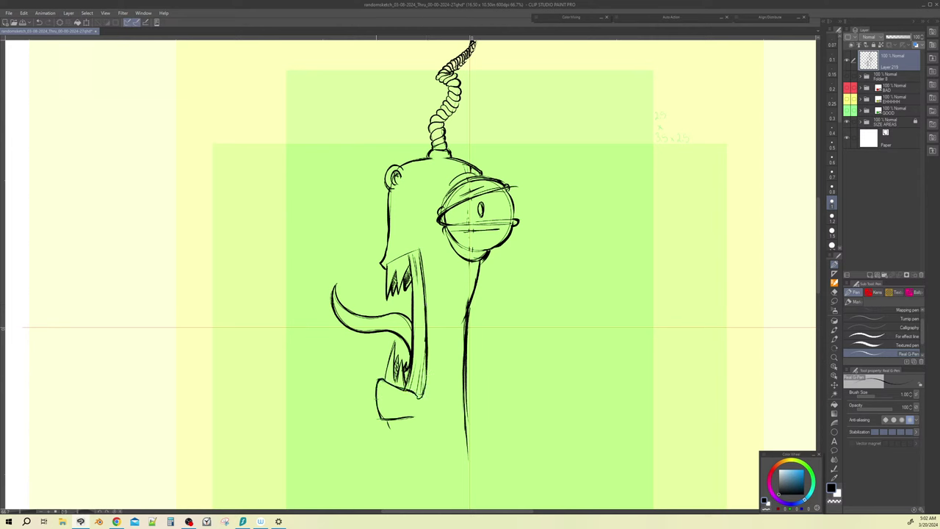
pyautogui.moveTo(379, 385)
pyautogui.mouseDown()
pyautogui.moveTo(382, 416)
pyautogui.moveTo(419, 416)
pyautogui.mouseUp()
# Step: Draw eyelashes along the eye's upper lid and a row of short lashes along the lower lid
pyautogui.moveTo(505, 172); pyautogui.dragTo(506, 186)
pyautogui.moveTo(510, 172); pyautogui.dragTo(512, 185)
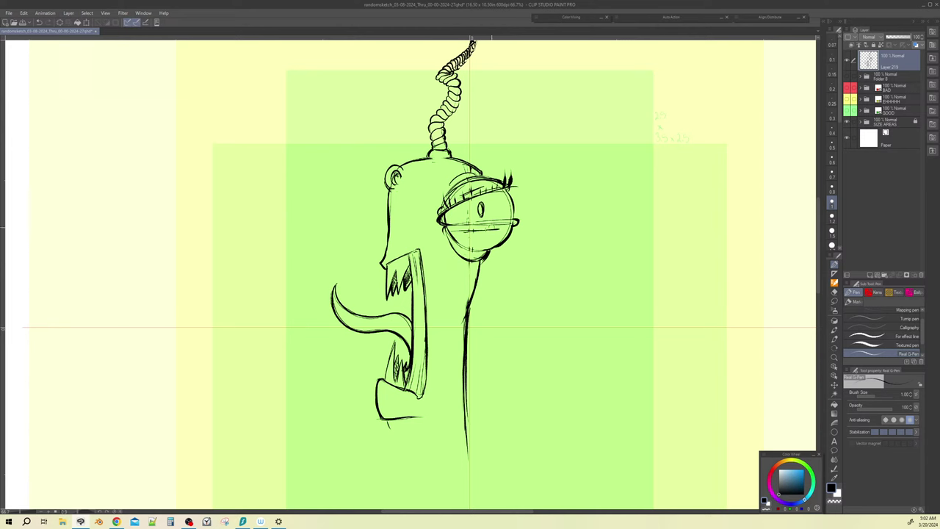
pyautogui.moveTo(445, 223); pyautogui.dragTo(446, 239)
pyautogui.moveTo(451, 224); pyautogui.dragTo(460, 242)
pyautogui.moveTo(464, 222)
pyautogui.mouseDown()
pyautogui.moveTo(464, 241)
pyautogui.moveTo(470, 235)
pyautogui.mouseUp()
pyautogui.moveTo(477, 221); pyautogui.dragTo(483, 240)
pyautogui.moveTo(488, 223); pyautogui.dragTo(495, 239)
pyautogui.moveTo(499, 225); pyautogui.dragTo(505, 235)
pyautogui.moveTo(508, 224); pyautogui.dragTo(517, 234)
# Step: Draw the bulging chin folds below the lower lip and close the neck base with a curve to the back line
pyautogui.moveTo(387, 425); pyautogui.dragTo(430, 466)
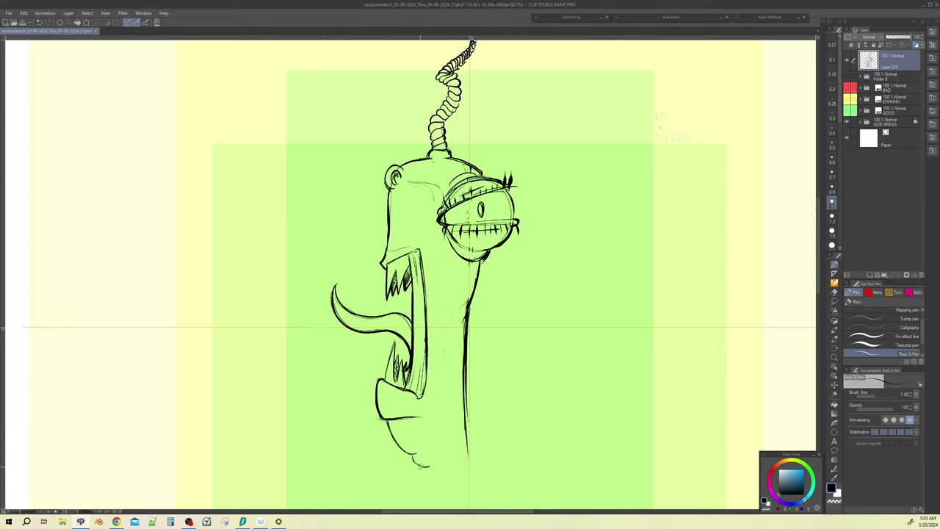
pyautogui.moveTo(390, 424)
pyautogui.mouseDown()
pyautogui.moveTo(422, 473)
pyautogui.moveTo(440, 479)
pyautogui.moveTo(473, 458)
pyautogui.mouseUp()
pyautogui.moveTo(418, 472)
pyautogui.mouseDown()
pyautogui.moveTo(451, 479)
pyautogui.moveTo(471, 446)
pyautogui.moveTo(469, 406)
pyautogui.moveTo(470, 444)
pyautogui.mouseUp()
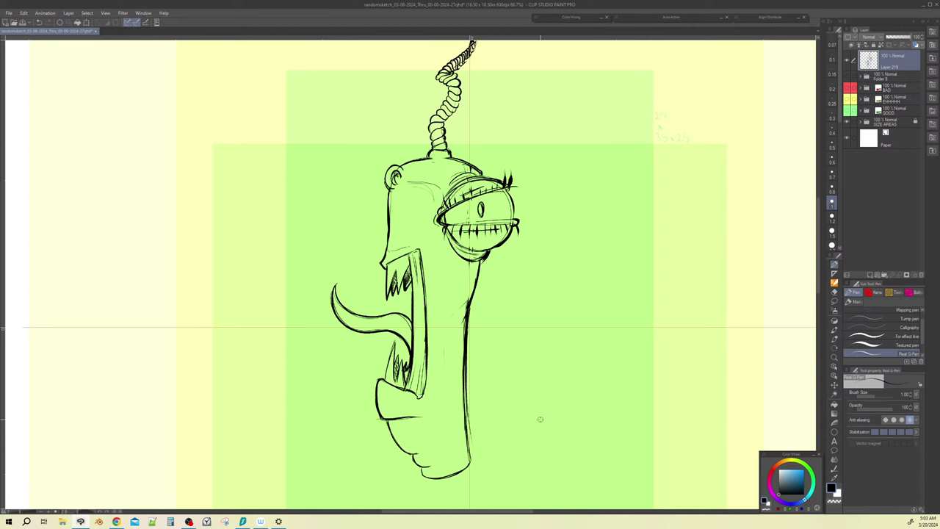
# Step: Add a new layer and hand-letter "Live!" above the curling tongue
pyautogui.hotkey('ctrl', 'shift', 'n')
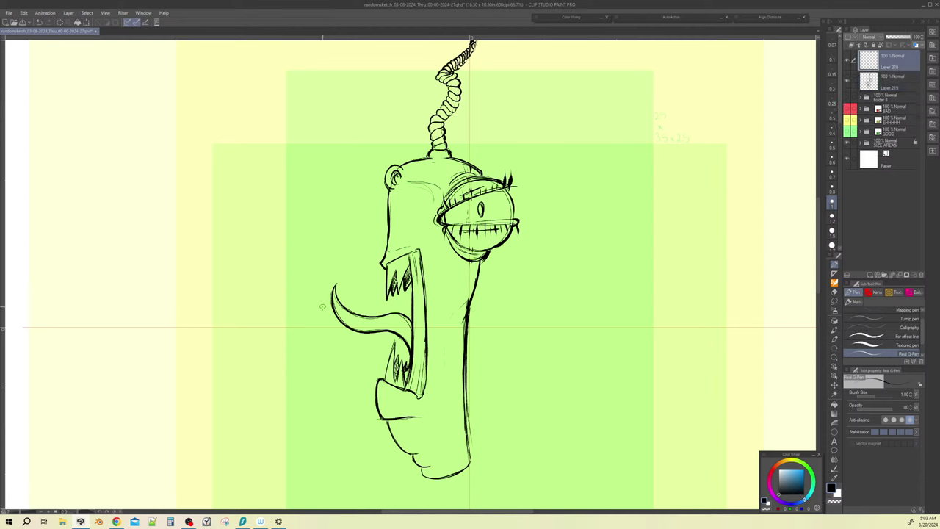
pyautogui.moveTo(341, 281)
pyautogui.mouseDown()
pyautogui.moveTo(342, 301)
pyautogui.moveTo(360, 313)
pyautogui.mouseUp()
pyautogui.click(365, 311)
pyautogui.moveTo(366, 280); pyautogui.dragTo(366, 312)
pyautogui.moveTo(507, 194)
pyautogui.mouseDown()
pyautogui.moveTo(515, 218)
pyautogui.moveTo(508, 193)
pyautogui.mouseUp()
# Step: Dot small texture spots along the length of the tongue
pyautogui.click(364, 327)
pyautogui.click(354, 320)
pyautogui.click(346, 314)
pyautogui.click(357, 326)
pyautogui.click(364, 321)
pyautogui.click(378, 325)
pyautogui.click(390, 321)
pyautogui.click(401, 324)
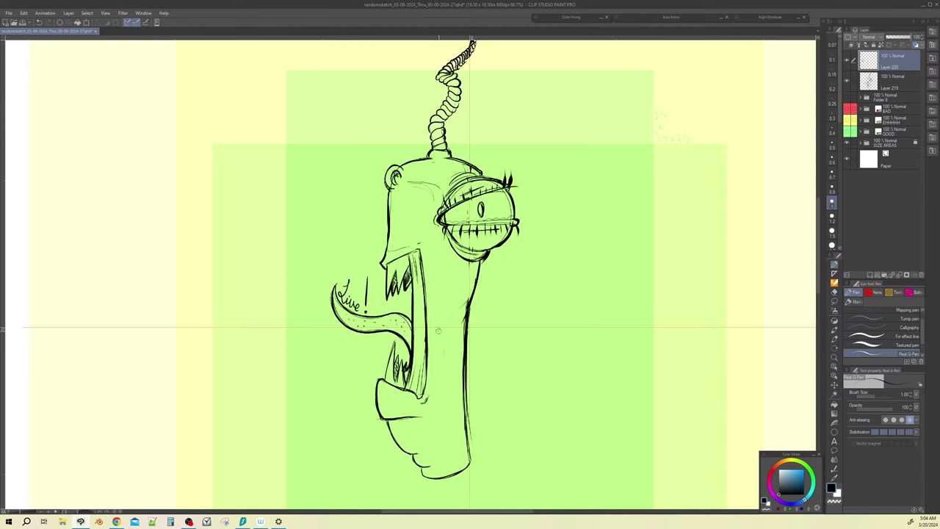
# Step: Add short vertical shading strokes on the cheek behind the mouth and along the inner mouth edge
pyautogui.moveTo(435, 320); pyautogui.dragTo(435, 336)
pyautogui.moveTo(415, 274)
pyautogui.mouseDown()
pyautogui.moveTo(417, 369)
pyautogui.moveTo(423, 329)
pyautogui.moveTo(418, 360)
pyautogui.mouseUp()
pyautogui.moveTo(417, 323); pyautogui.dragTo(417, 348)
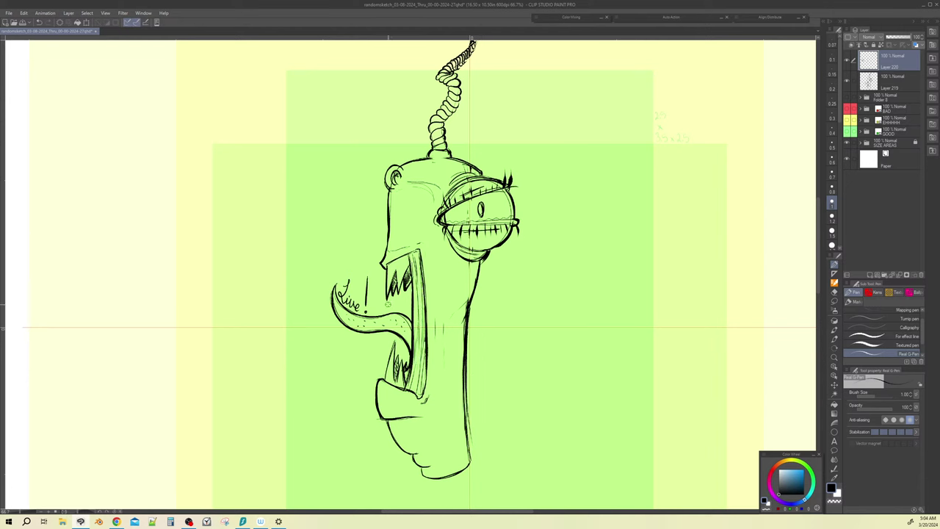
# Step: On a new layer, draw saliva drips from the teeth and tongue, plus a falling drop below the tongue tip
pyautogui.hotkey('ctrl', 'shift', 'n')
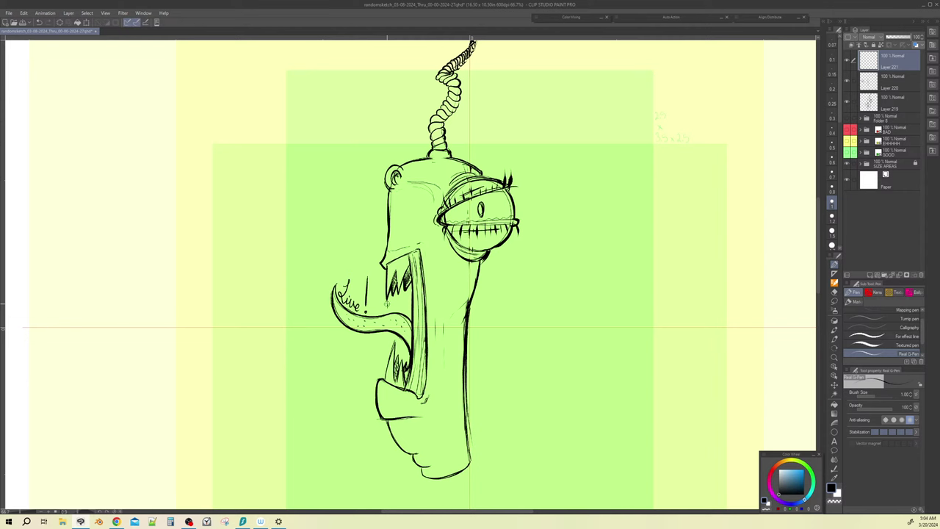
pyautogui.moveTo(389, 302); pyautogui.dragTo(389, 311)
pyautogui.hotkey('ctrl', 'z')
pyautogui.hotkey('ctrl', 'z')
pyautogui.moveTo(336, 321); pyautogui.dragTo(339, 335)
pyautogui.moveTo(357, 368)
pyautogui.mouseDown()
pyautogui.moveTo(357, 381)
pyautogui.moveTo(358, 363)
pyautogui.mouseUp()
pyautogui.moveTo(382, 282); pyautogui.dragTo(371, 313)
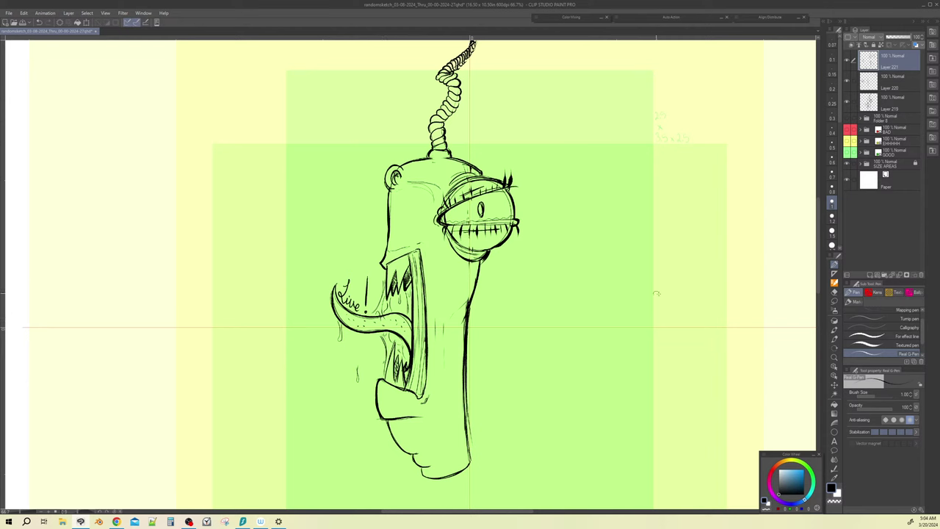
# Step: Add a layer mask to the head line layer and erase the lines overlapping the saliva around the tongue and teeth
pyautogui.click(873, 106)
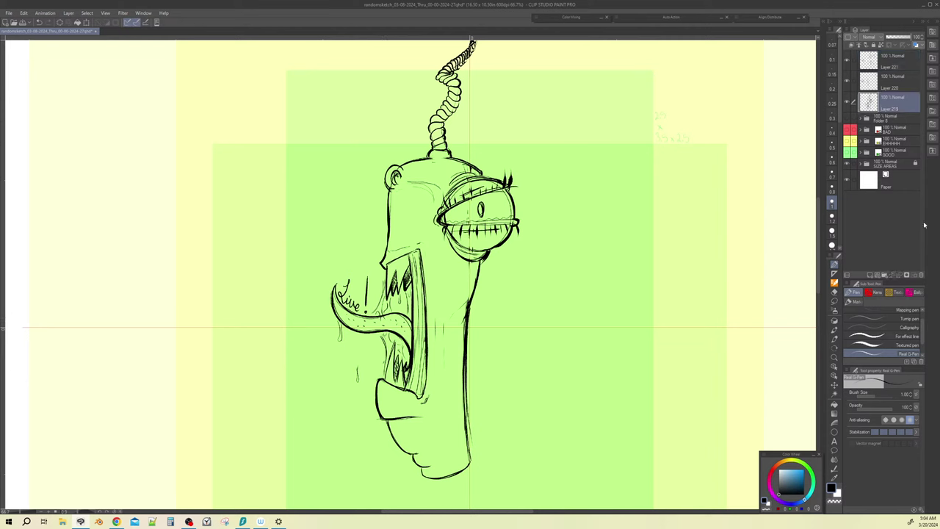
pyautogui.press('e')
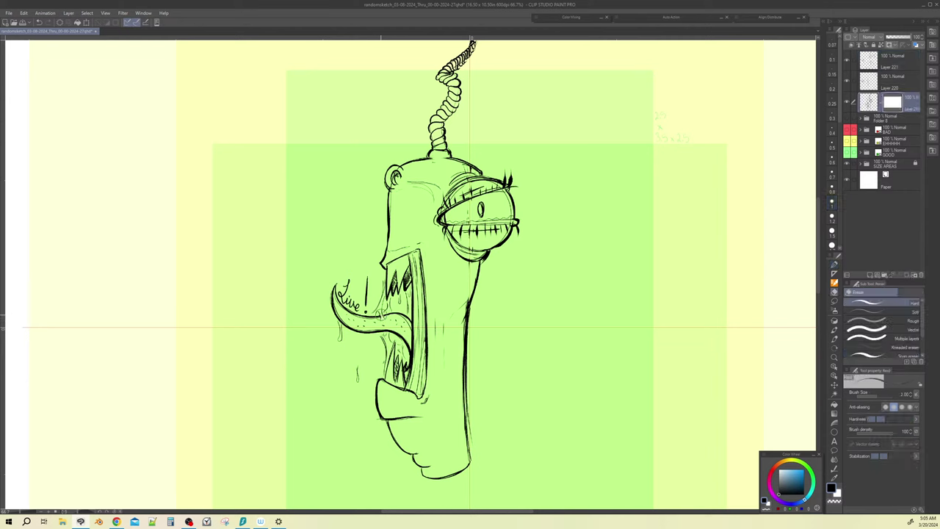
pyautogui.press('p')
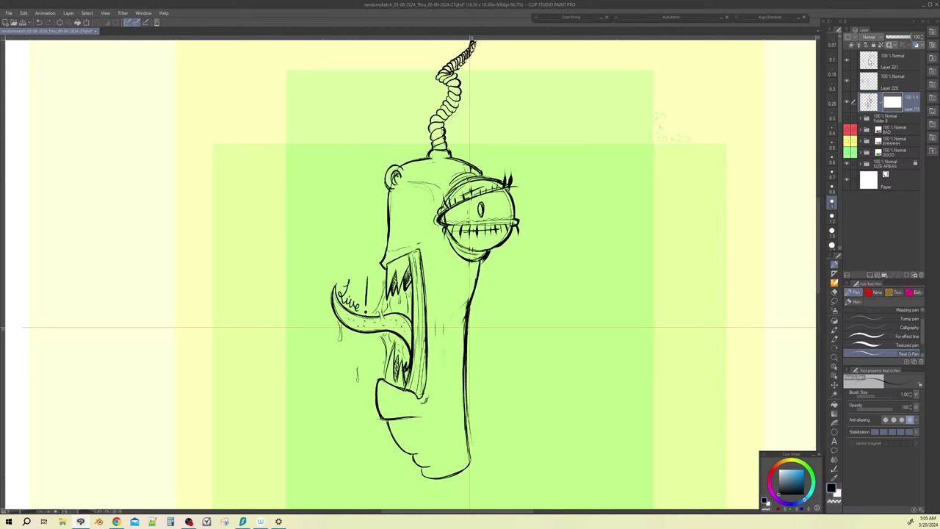
pyautogui.click(870, 62)
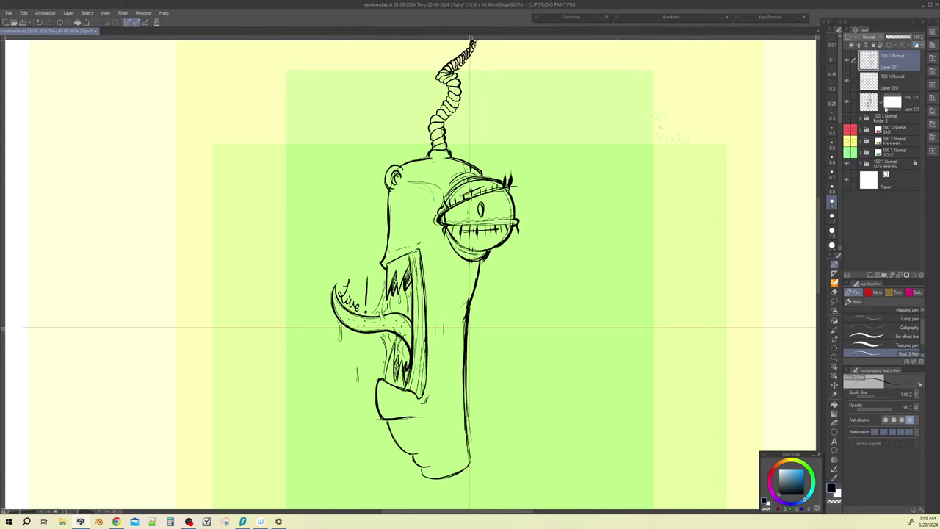
pyautogui.click(886, 108)
pyautogui.press('e')
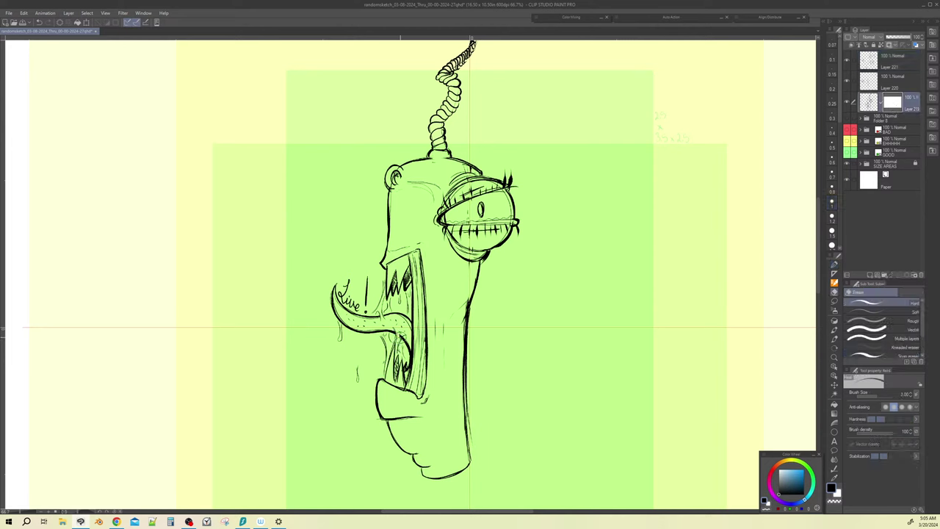
pyautogui.press('p')
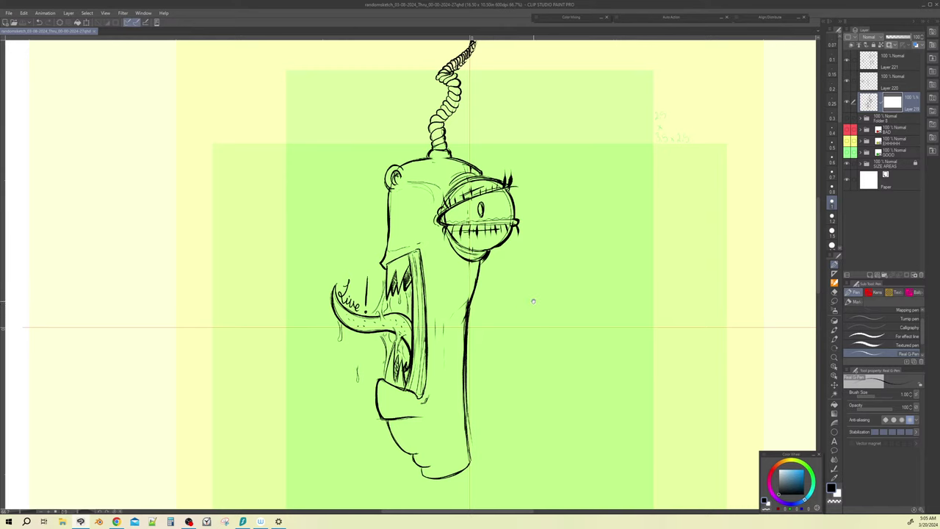
# Step: On a new layer above the head lines, draw small clusters of scales on the neck, chin, cheek and forehead
pyautogui.moveTo(533, 302); pyautogui.dragTo(524, 327)
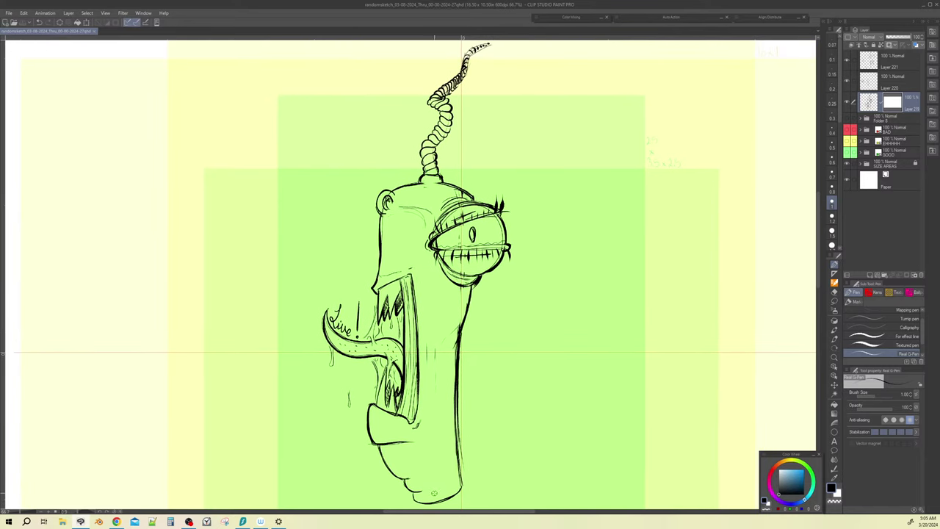
pyautogui.moveTo(413, 490); pyautogui.dragTo(414, 497)
pyautogui.hotkey('ctrl', 'shift', 'n')
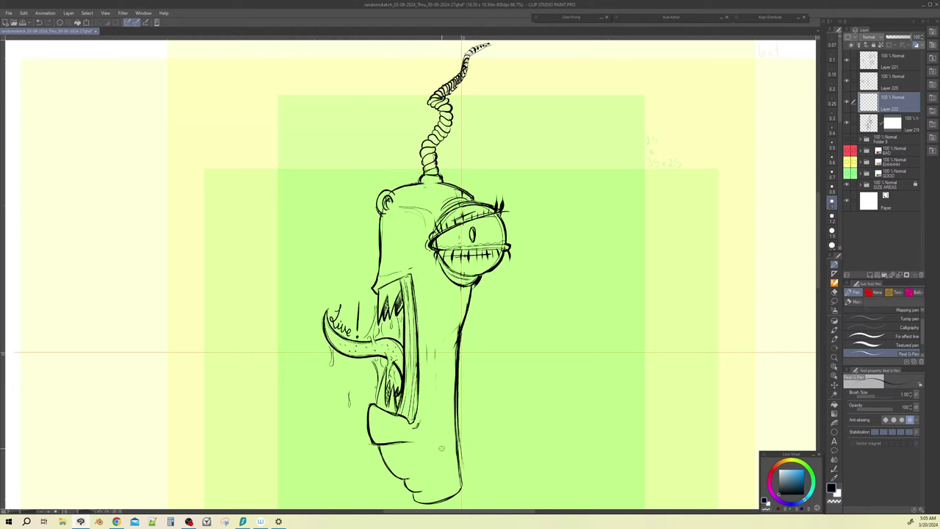
pyautogui.moveTo(443, 435); pyautogui.dragTo(432, 472)
pyautogui.moveTo(439, 302); pyautogui.dragTo(445, 309)
# Step: Draw a row of four pointed, downward-curving spines along the back of the neck
pyautogui.moveTo(459, 383); pyautogui.dragTo(461, 403)
pyautogui.moveTo(460, 340)
pyautogui.mouseDown()
pyautogui.moveTo(477, 384)
pyautogui.moveTo(460, 340)
pyautogui.moveTo(475, 382)
pyautogui.moveTo(462, 396)
pyautogui.moveTo(475, 420)
pyautogui.mouseUp()
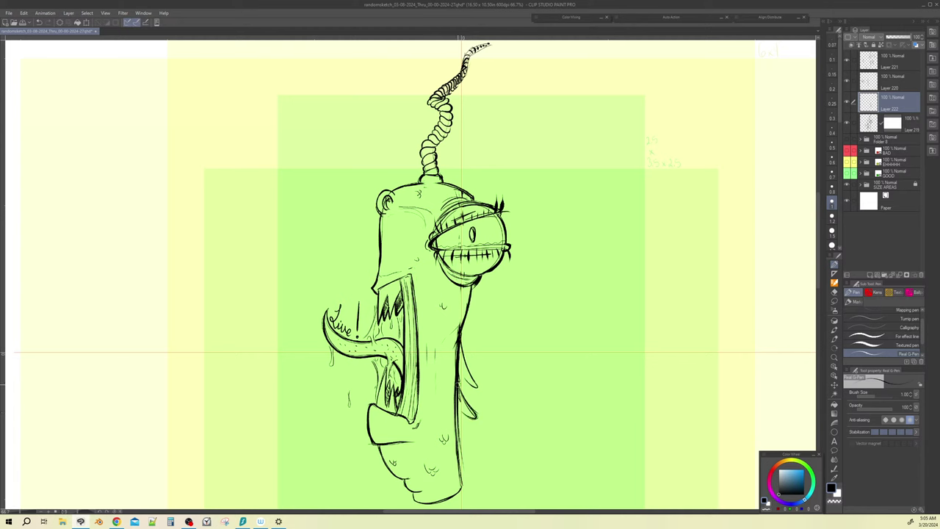
pyautogui.moveTo(459, 372); pyautogui.dragTo(460, 386)
pyautogui.moveTo(469, 444); pyautogui.dragTo(477, 455)
pyautogui.moveTo(461, 399)
pyautogui.mouseDown()
pyautogui.moveTo(470, 310)
pyautogui.moveTo(483, 337)
pyautogui.mouseUp()
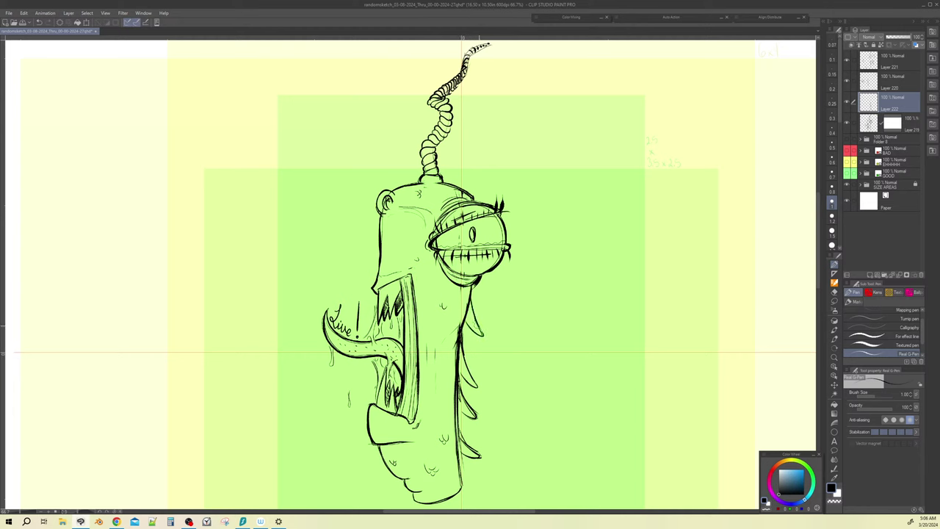
pyautogui.moveTo(470, 300); pyautogui.dragTo(482, 332)
pyautogui.moveTo(472, 301); pyautogui.dragTo(478, 321)
# Step: Zoom out to the whole page and group the four head sketch layers into a new folder
pyautogui.click(21, 512)
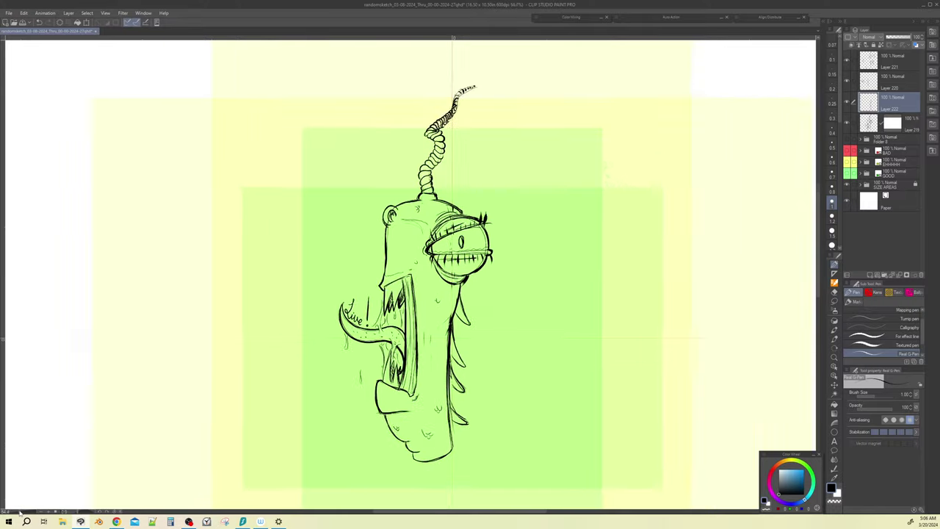
pyautogui.click(21, 512)
pyautogui.moveTo(531, 394)
pyautogui.mouseDown()
pyautogui.moveTo(566, 357)
pyautogui.moveTo(562, 329)
pyautogui.moveTo(545, 365)
pyautogui.mouseUp()
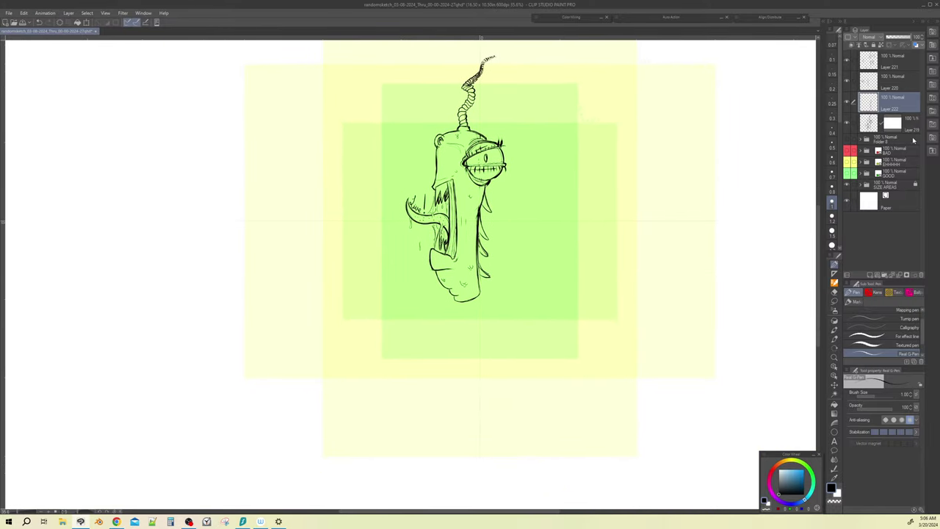
pyautogui.click(905, 62)
pyautogui.keyDown('shift'); pyautogui.click(916, 128); pyautogui.keyUp('shift')
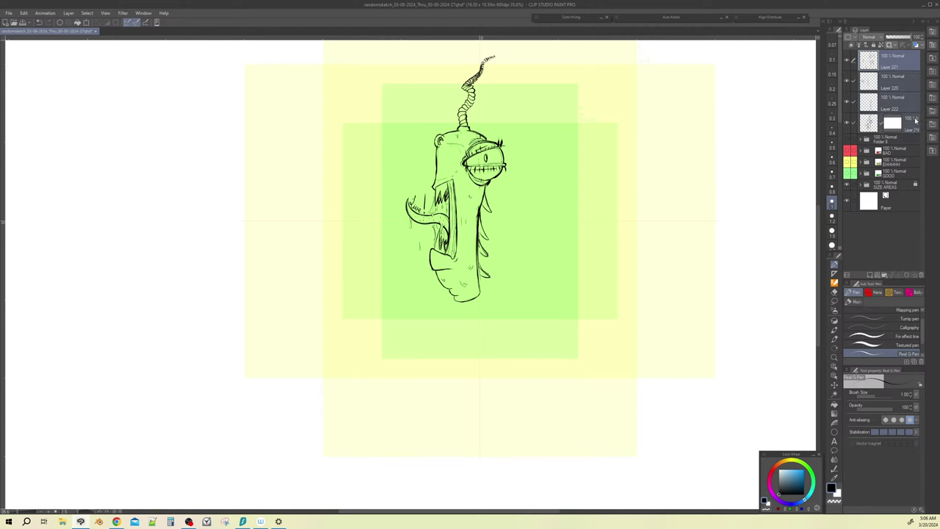
pyautogui.rightClick(916, 122)
pyautogui.click(902, 161)
# Step: On a new layer at the top of the folder, rough in the rounded chest and the back line below the neck
pyautogui.click(901, 75)
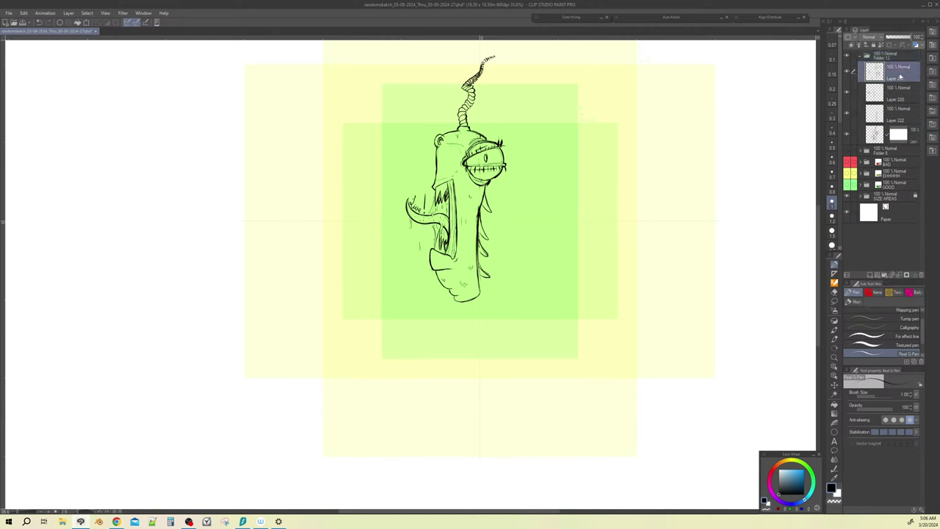
pyautogui.hotkey('ctrl', 'shift', 'n')
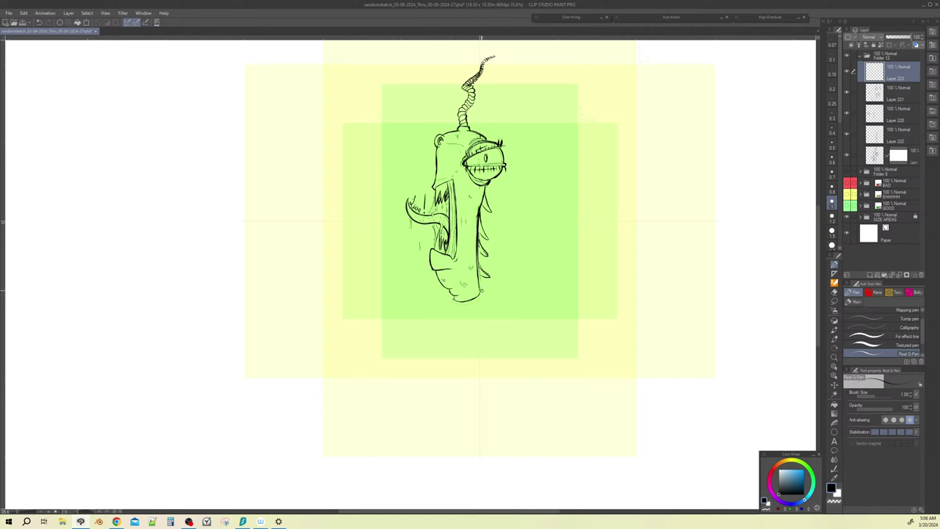
pyautogui.moveTo(461, 320)
pyautogui.mouseDown()
pyautogui.moveTo(484, 295)
pyautogui.moveTo(491, 329)
pyautogui.mouseUp()
pyautogui.moveTo(483, 293); pyautogui.dragTo(494, 296)
pyautogui.moveTo(457, 327); pyautogui.dragTo(484, 345)
pyautogui.moveTo(528, 296)
pyautogui.mouseDown()
pyautogui.moveTo(528, 336)
pyautogui.moveTo(530, 315)
pyautogui.moveTo(528, 327)
pyautogui.mouseUp()
pyautogui.moveTo(496, 296); pyautogui.dragTo(530, 291)
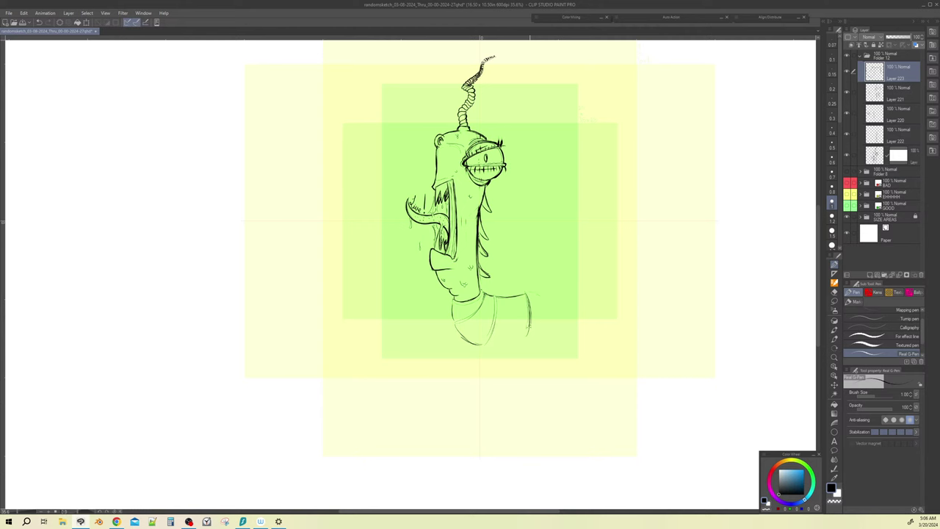
# Step: Close the body with a belly curve and rounded rump, and add curved contour bands across the torso
pyautogui.moveTo(488, 346)
pyautogui.mouseDown()
pyautogui.moveTo(540, 323)
pyautogui.moveTo(538, 296)
pyautogui.moveTo(544, 322)
pyautogui.mouseUp()
pyautogui.moveTo(457, 324)
pyautogui.mouseDown()
pyautogui.moveTo(486, 344)
pyautogui.moveTo(455, 320)
pyautogui.mouseUp()
pyautogui.moveTo(511, 303); pyautogui.dragTo(509, 328)
pyautogui.moveTo(507, 295); pyautogui.dragTo(513, 327)
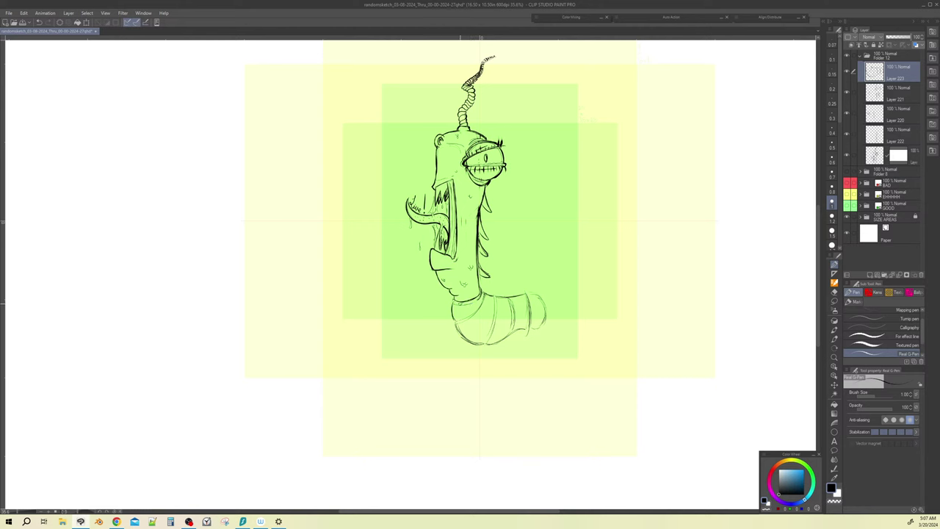
# Step: On a new layer, sketch a shoulder joint and a long wing sweeping back from it to a feathered, pointed tip
pyautogui.hotkey('ctrl', 'shift', 'n')
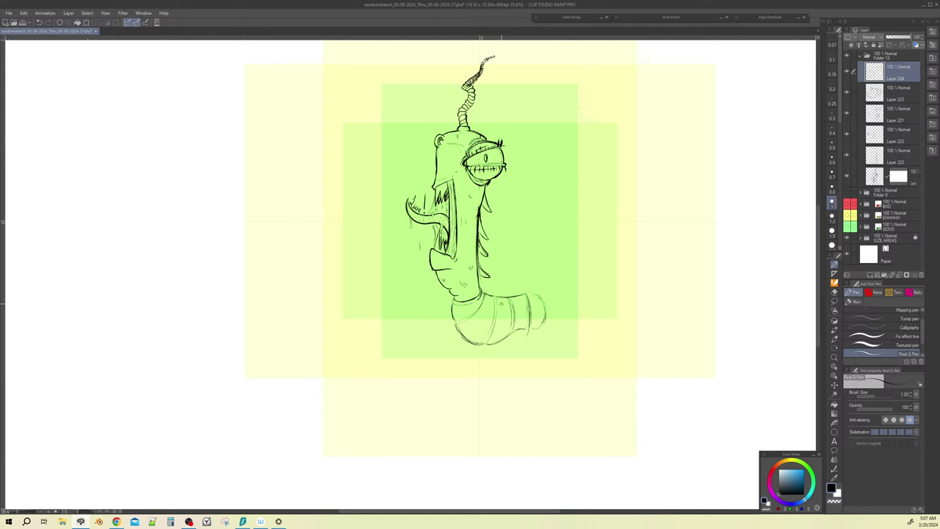
pyautogui.moveTo(487, 300)
pyautogui.mouseDown()
pyautogui.moveTo(492, 309)
pyautogui.moveTo(486, 299)
pyautogui.mouseUp()
pyautogui.hotkey('ctrl', 'z')
pyautogui.moveTo(539, 281)
pyautogui.mouseDown()
pyautogui.moveTo(486, 287)
pyautogui.moveTo(582, 267)
pyautogui.moveTo(618, 278)
pyautogui.moveTo(571, 287)
pyautogui.moveTo(603, 297)
pyautogui.mouseUp()
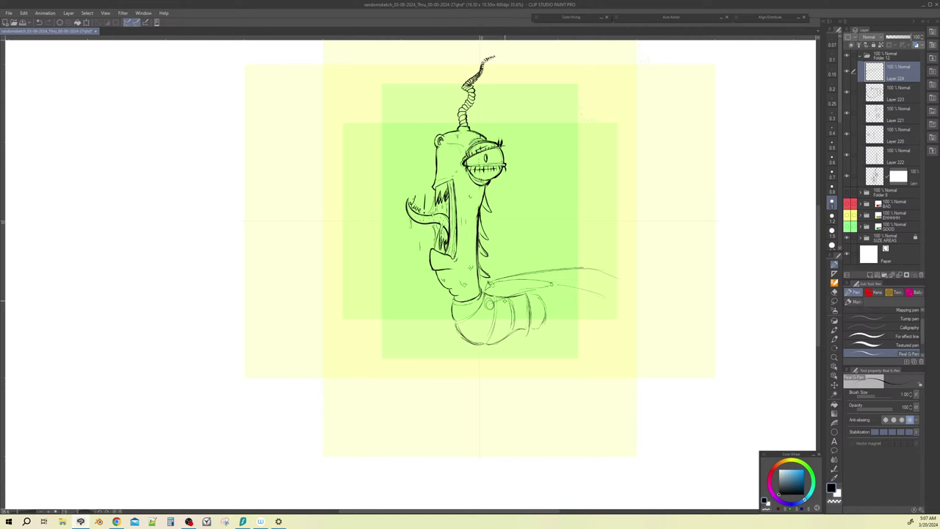
pyautogui.moveTo(494, 304)
pyautogui.mouseDown()
pyautogui.moveTo(510, 310)
pyautogui.moveTo(587, 290)
pyautogui.mouseUp()
pyautogui.moveTo(504, 279)
pyautogui.mouseDown()
pyautogui.moveTo(636, 309)
pyautogui.moveTo(589, 270)
pyautogui.moveTo(624, 279)
pyautogui.moveTo(627, 301)
pyautogui.moveTo(645, 314)
pyautogui.mouseUp()
pyautogui.moveTo(645, 314); pyautogui.dragTo(633, 288)
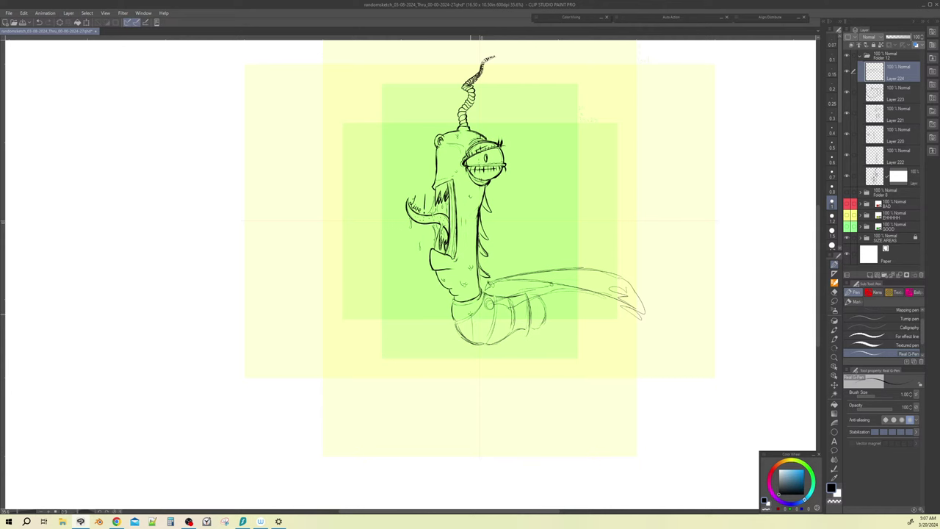
# Step: Sketch a thin front leg under the chest with a knee joint and clawed foot, redoing the lower strokes
pyautogui.moveTo(472, 319)
pyautogui.mouseDown()
pyautogui.moveTo(477, 381)
pyautogui.moveTo(460, 393)
pyautogui.moveTo(481, 390)
pyautogui.moveTo(455, 390)
pyautogui.moveTo(465, 396)
pyautogui.mouseUp()
pyautogui.moveTo(477, 344); pyautogui.dragTo(475, 355)
pyautogui.moveTo(476, 313); pyautogui.dragTo(470, 382)
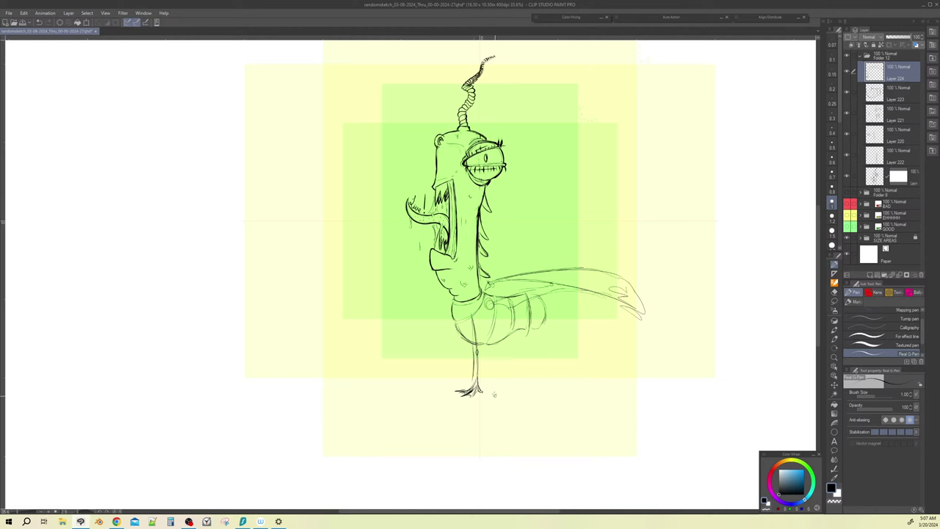
pyautogui.hotkey('ctrl', 'z')
pyautogui.hotkey('ctrl', 'z')
pyautogui.hotkey('ctrl', 'z')
pyautogui.moveTo(481, 350); pyautogui.dragTo(485, 390)
# Step: On a new layer, sketch the hind leg with a rounded thigh, bent hock and clawed foot
pyautogui.hotkey('ctrl', 'shift', 'n')
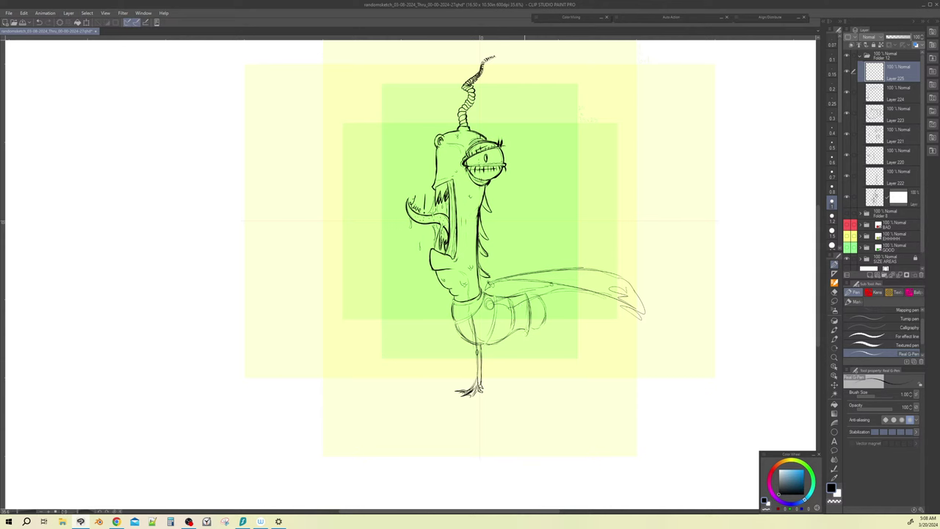
pyautogui.moveTo(532, 333)
pyautogui.mouseDown()
pyautogui.moveTo(536, 300)
pyautogui.moveTo(523, 307)
pyautogui.moveTo(536, 332)
pyautogui.mouseUp()
pyautogui.moveTo(520, 357); pyautogui.dragTo(518, 363)
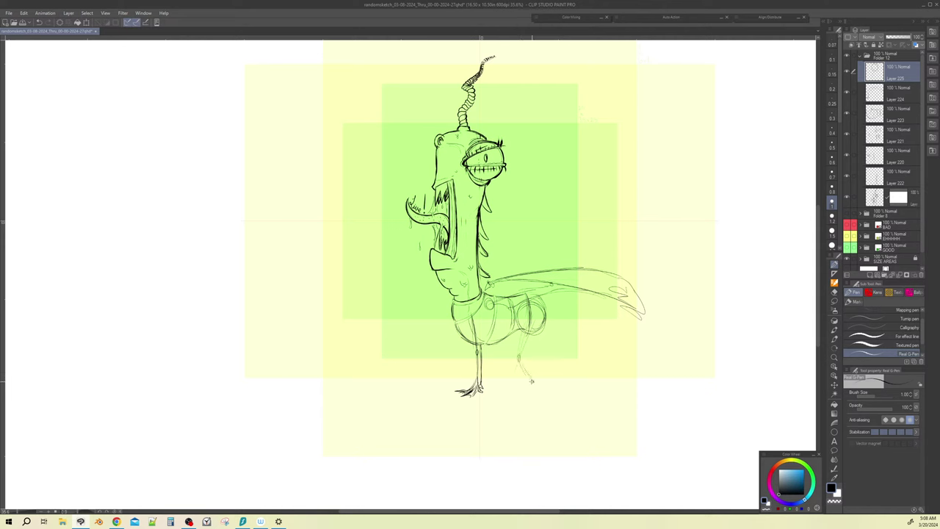
pyautogui.moveTo(533, 378)
pyautogui.mouseDown()
pyautogui.moveTo(516, 389)
pyautogui.moveTo(537, 386)
pyautogui.mouseUp()
pyautogui.moveTo(517, 356)
pyautogui.mouseDown()
pyautogui.moveTo(524, 350)
pyautogui.moveTo(516, 348)
pyautogui.mouseUp()
pyautogui.moveTo(520, 309)
pyautogui.mouseDown()
pyautogui.moveTo(514, 350)
pyautogui.moveTo(530, 374)
pyautogui.moveTo(513, 390)
pyautogui.moveTo(526, 381)
pyautogui.mouseUp()
pyautogui.moveTo(546, 322)
pyautogui.mouseDown()
pyautogui.moveTo(519, 353)
pyautogui.moveTo(532, 376)
pyautogui.mouseUp()
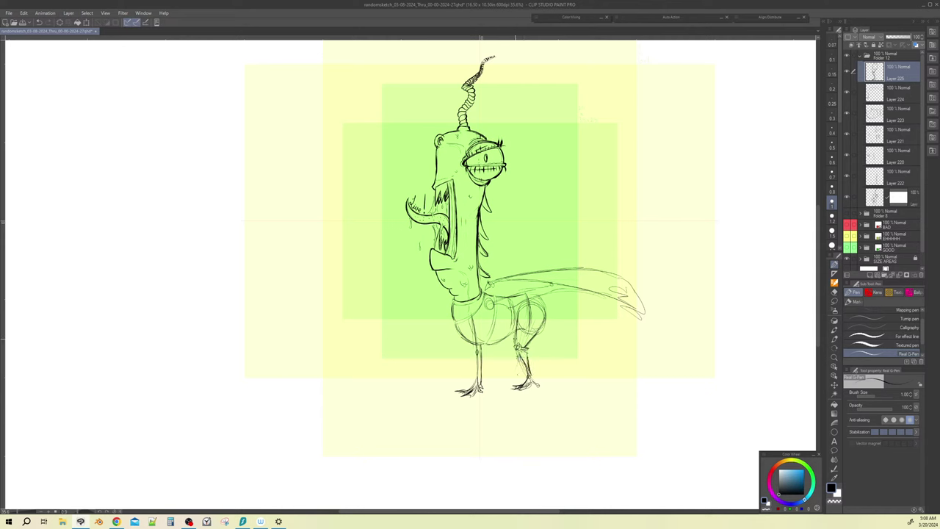
pyautogui.moveTo(514, 332); pyautogui.dragTo(523, 371)
pyautogui.moveTo(519, 360); pyautogui.dragTo(525, 383)
# Step: On a new layer, draw a long tail sweeping from the rump under the wing and curling up to a tufted tip
pyautogui.hotkey('ctrl', 'shift', 'n')
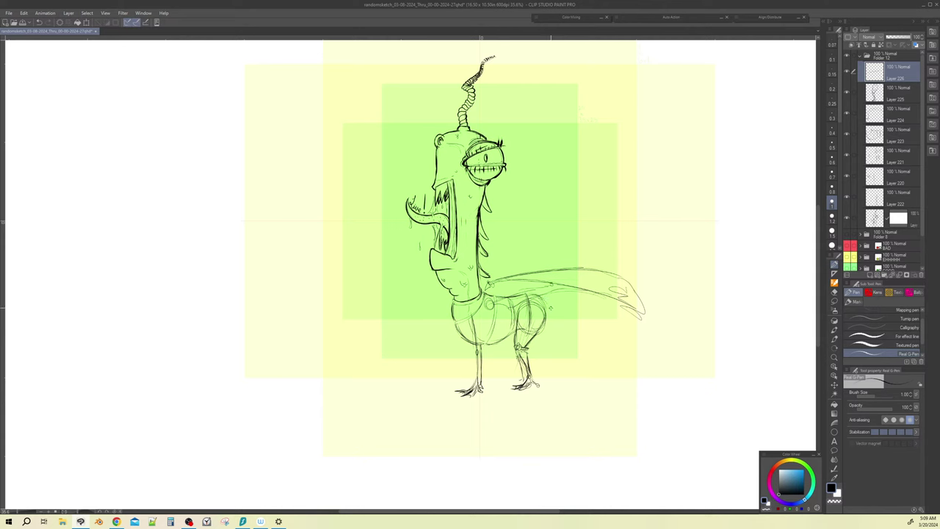
pyautogui.moveTo(547, 301)
pyautogui.mouseDown()
pyautogui.moveTo(561, 325)
pyautogui.moveTo(549, 299)
pyautogui.moveTo(559, 318)
pyautogui.moveTo(603, 338)
pyautogui.moveTo(586, 332)
pyautogui.moveTo(648, 331)
pyautogui.mouseUp()
pyautogui.moveTo(651, 292)
pyautogui.mouseDown()
pyautogui.moveTo(642, 270)
pyautogui.moveTo(667, 276)
pyautogui.moveTo(616, 342)
pyautogui.moveTo(536, 297)
pyautogui.mouseUp()
pyautogui.moveTo(661, 267)
pyautogui.mouseDown()
pyautogui.moveTo(687, 295)
pyautogui.moveTo(682, 302)
pyautogui.moveTo(689, 280)
pyautogui.mouseUp()
pyautogui.moveTo(661, 269); pyautogui.dragTo(673, 276)
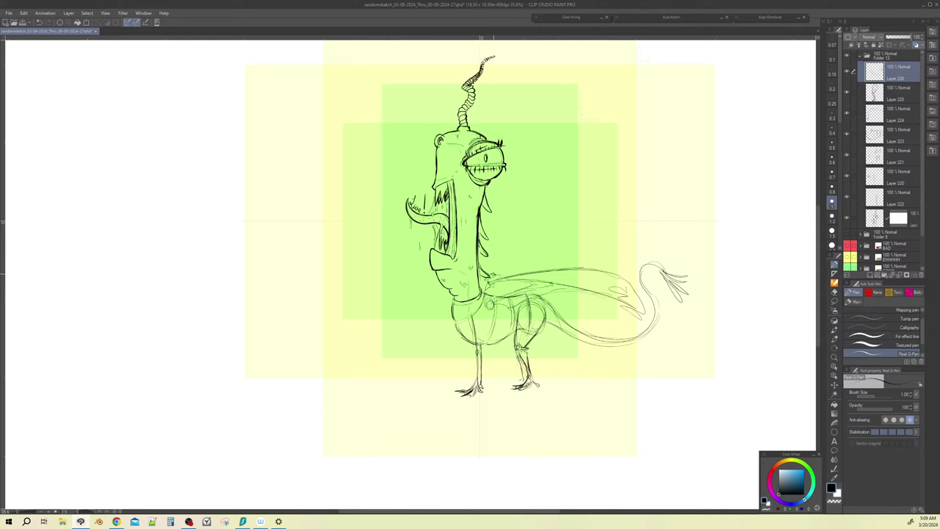
# Step: Sketch the second wing's edge along the back and jagged feather tips inside the wing
pyautogui.moveTo(517, 275)
pyautogui.mouseDown()
pyautogui.moveTo(549, 272)
pyautogui.moveTo(601, 310)
pyautogui.moveTo(597, 298)
pyautogui.moveTo(551, 295)
pyautogui.mouseUp()
pyautogui.moveTo(489, 277); pyautogui.dragTo(613, 300)
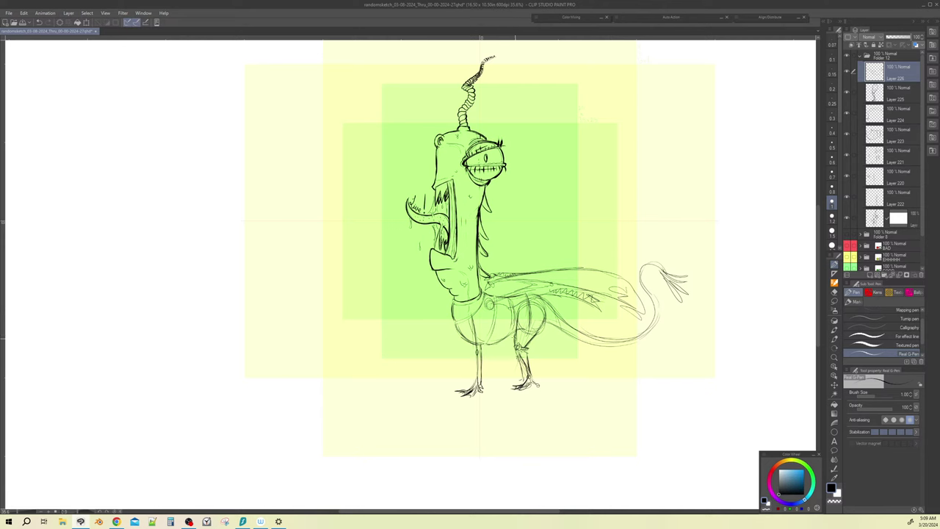
# Step: Sketch the far hind leg behind the near one and a bent far front leg with its foot
pyautogui.moveTo(514, 330); pyautogui.dragTo(514, 352)
pyautogui.moveTo(513, 335); pyautogui.dragTo(523, 384)
pyautogui.moveTo(482, 351); pyautogui.dragTo(458, 383)
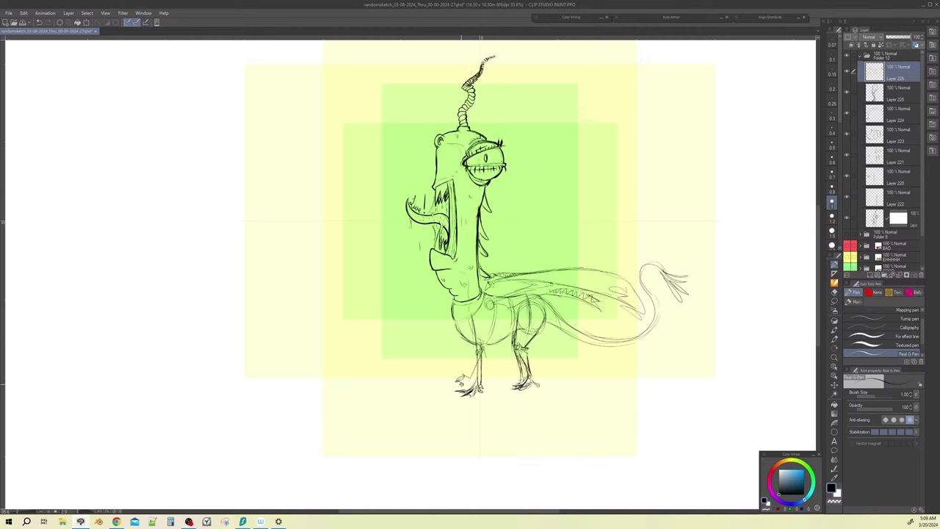